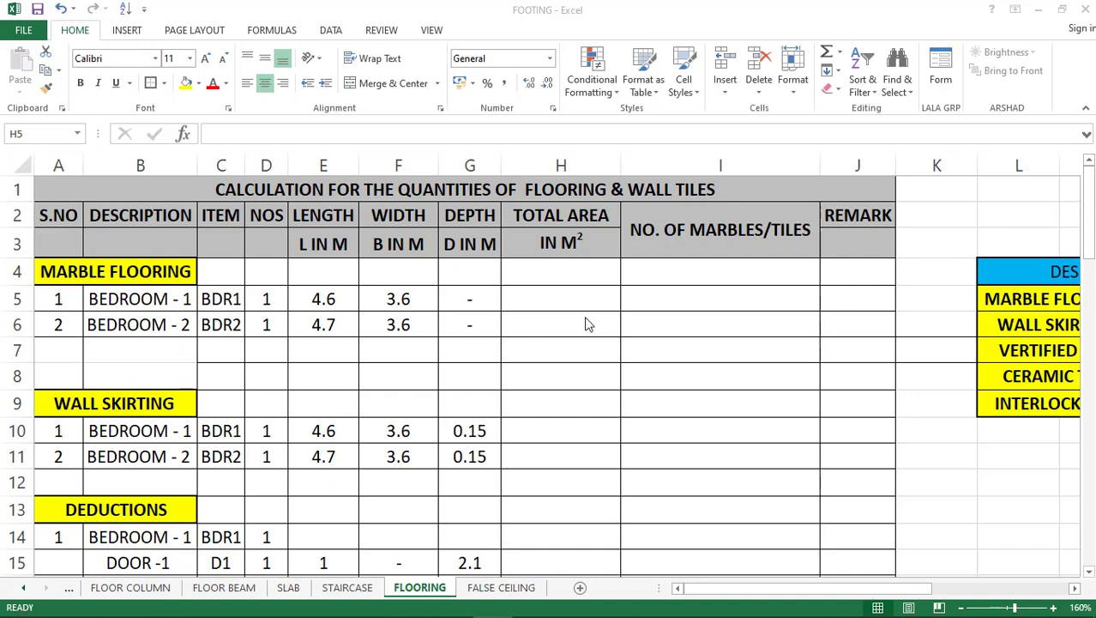
click(500, 186)
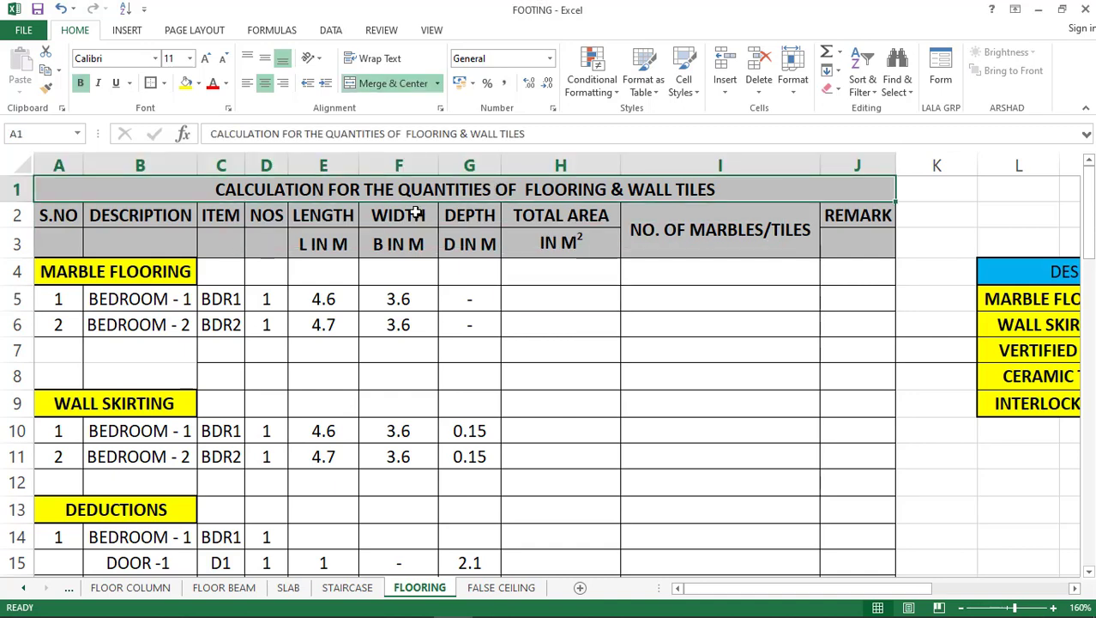
click(412, 215)
click(402, 246)
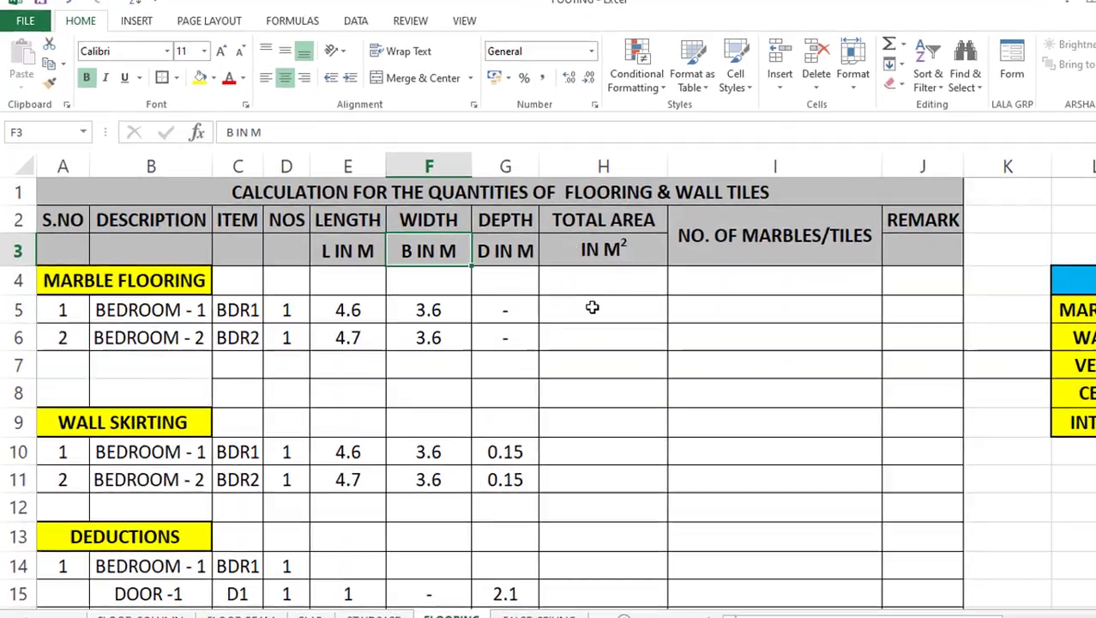
Calculate the marble flooring area of BEDROOM - 1 in H5 with the formula =(E5*F5).
click(550, 312)
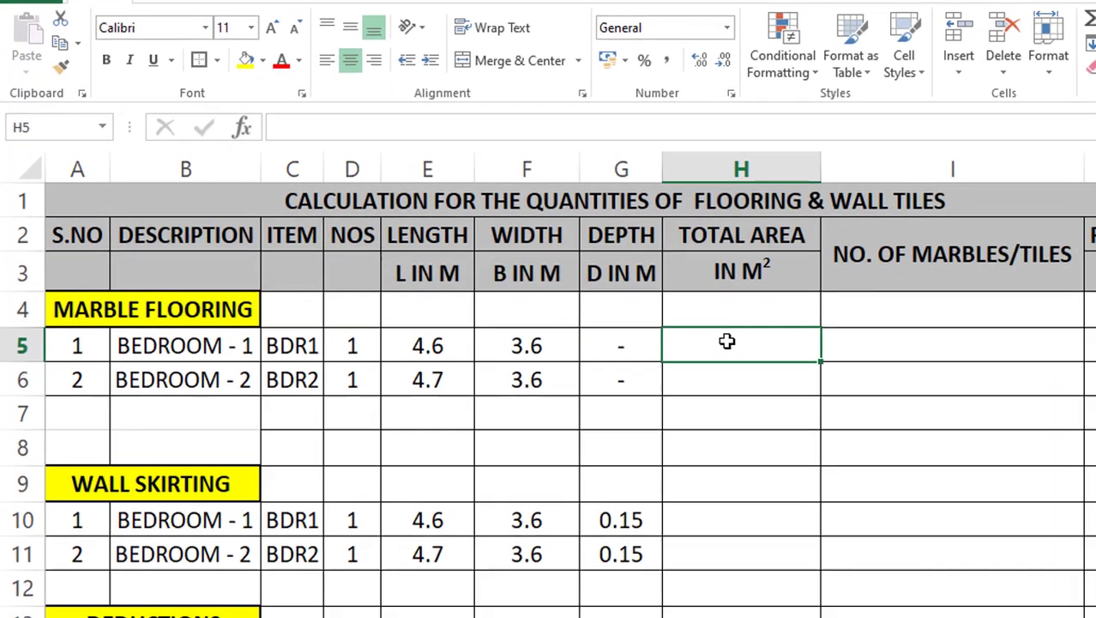
text(=()
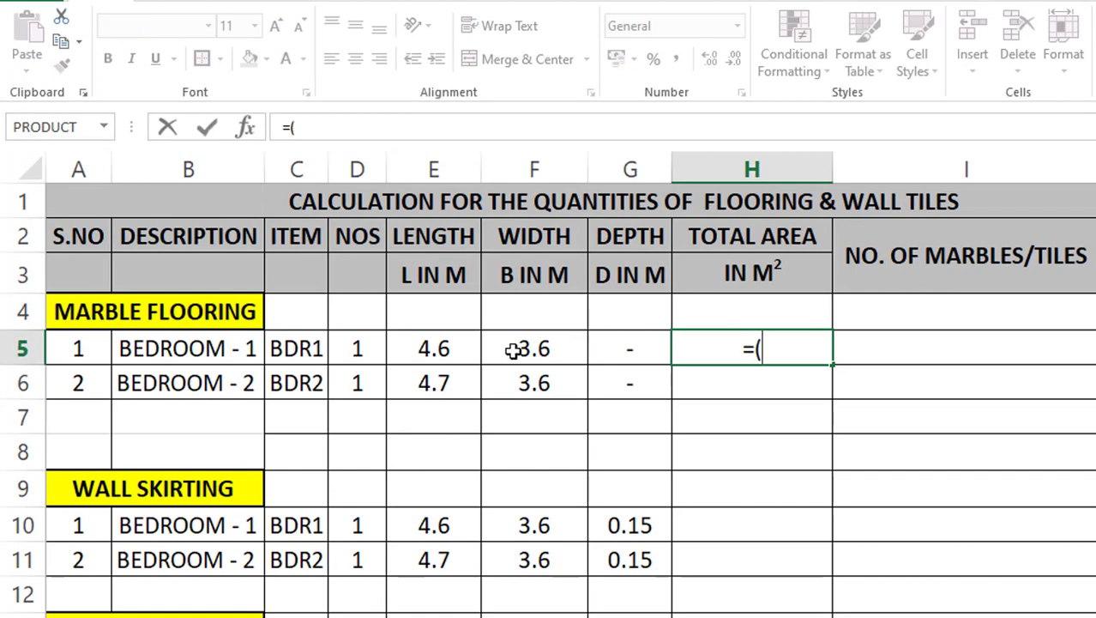
click(447, 349)
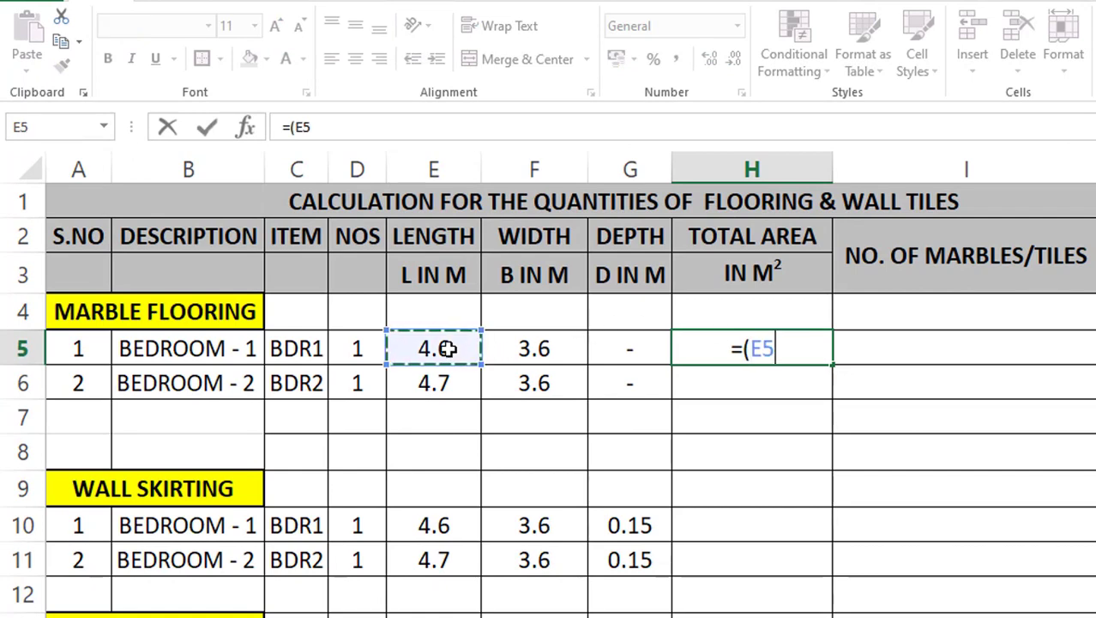
text(*)
click(534, 348)
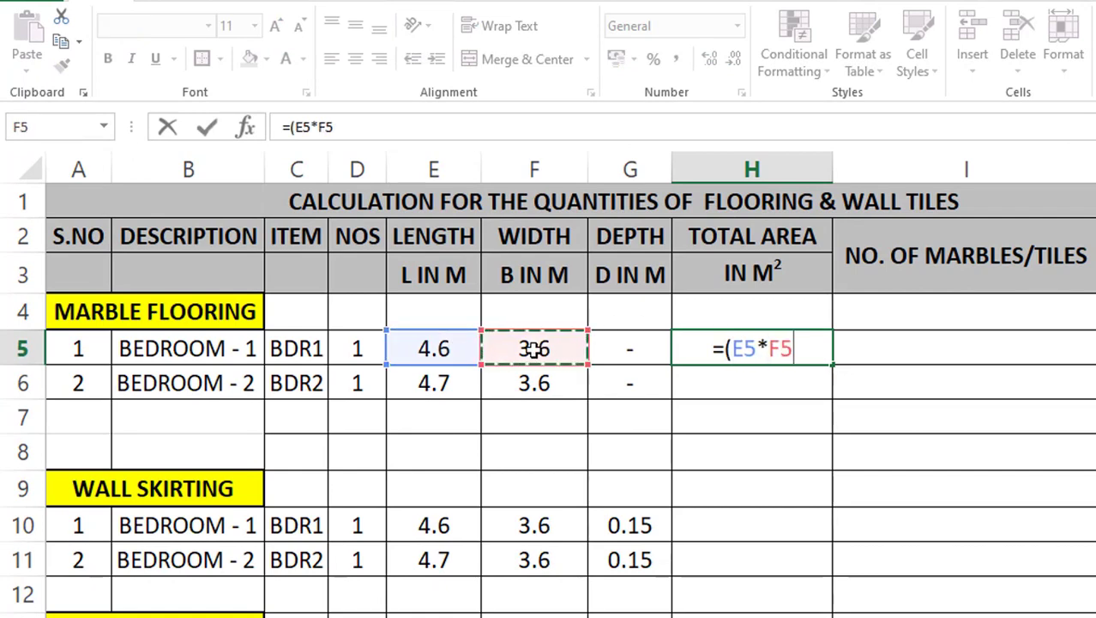
text())
key(Return)
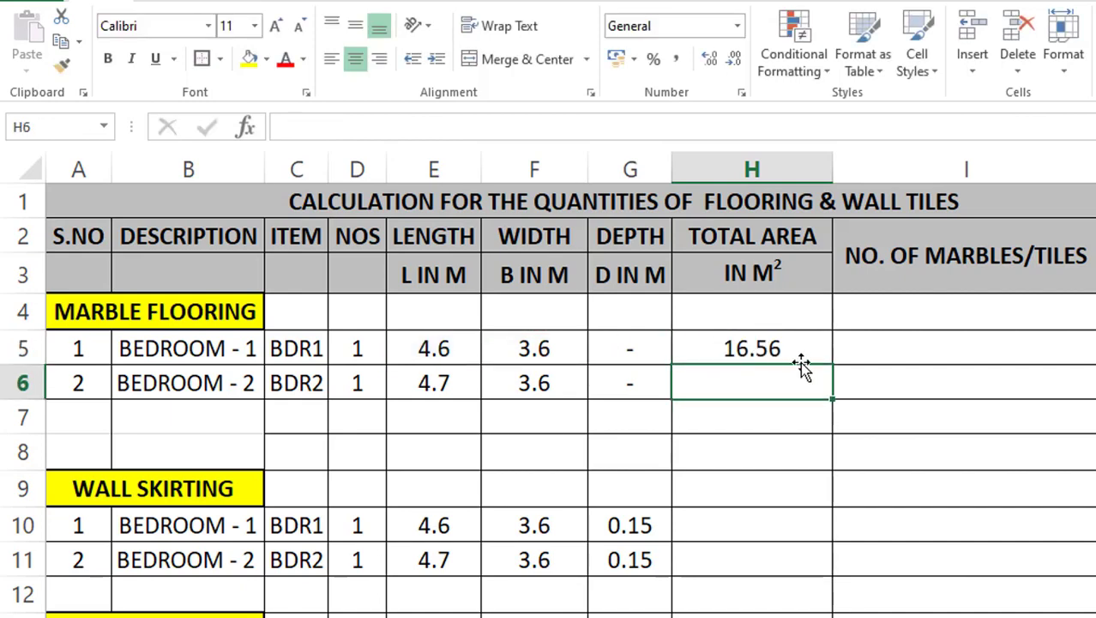
Copy the BEDROOM - 1 flooring area formula from H5 down to H6 for BEDROOM - 2.
click(779, 354)
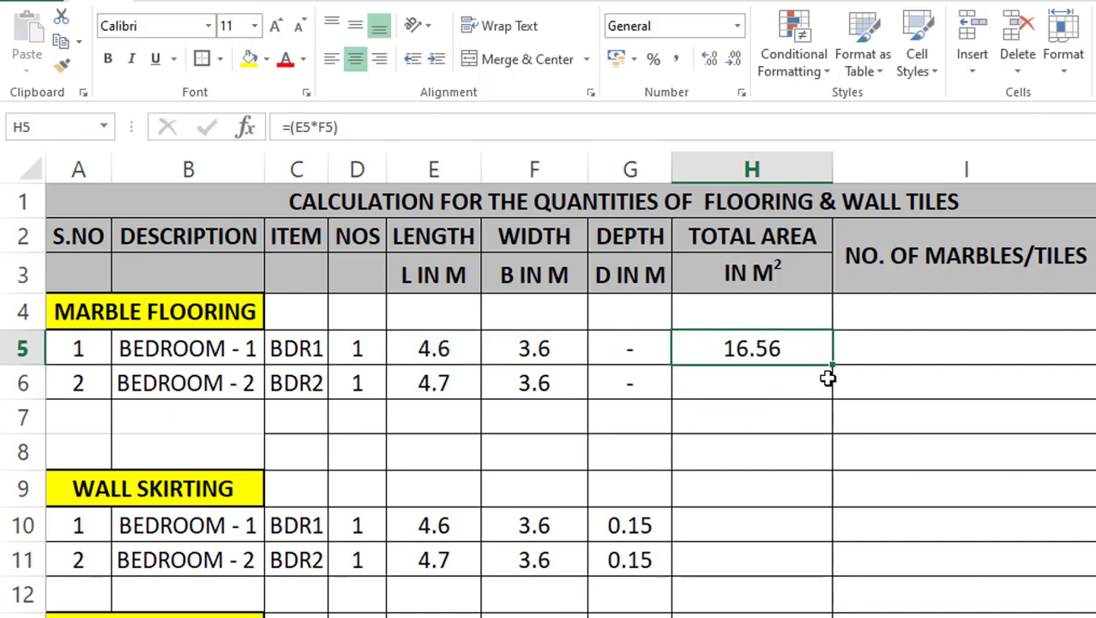
drag(824, 395, 822, 402)
click(803, 389)
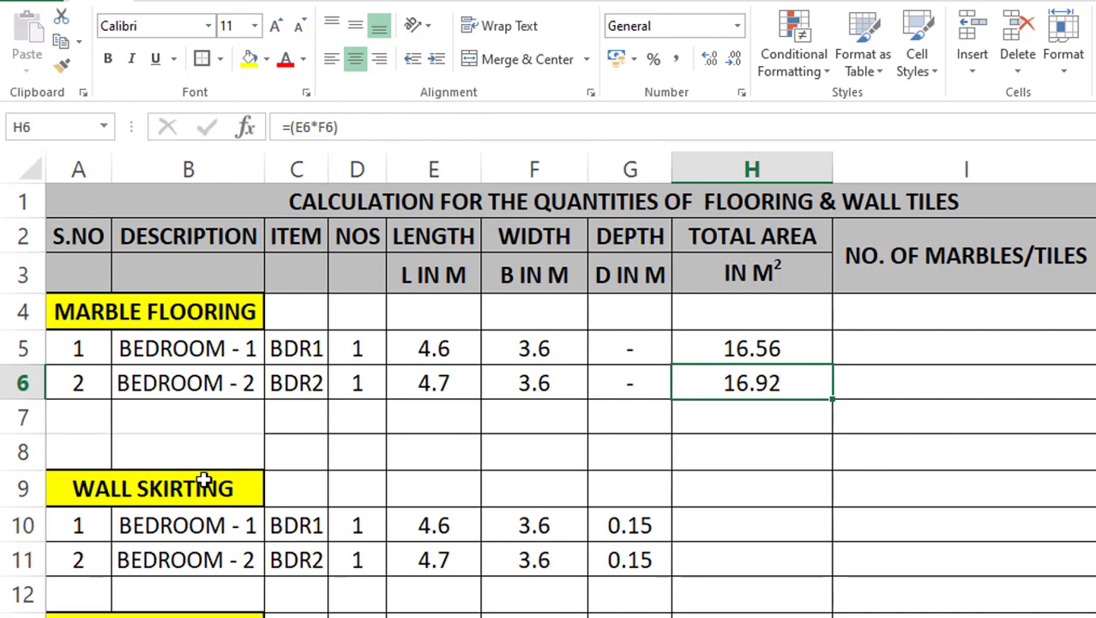
Calculate the wall skirting area of BEDROOM - 1 in H10 with the formula =((E10+F10)*2*G10).
click(735, 531)
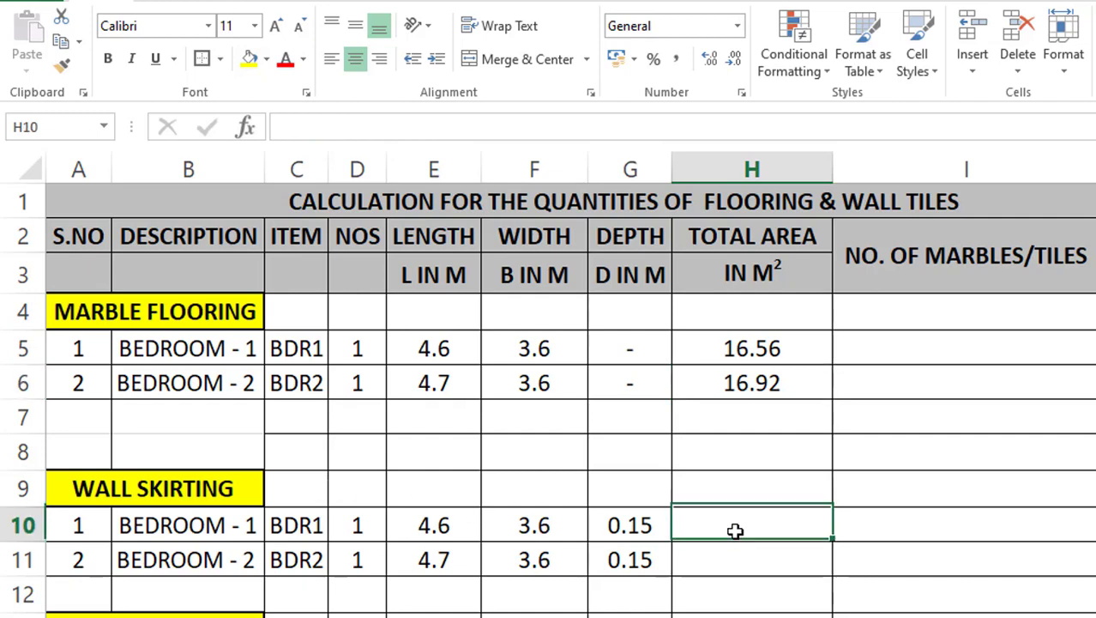
text(=(()
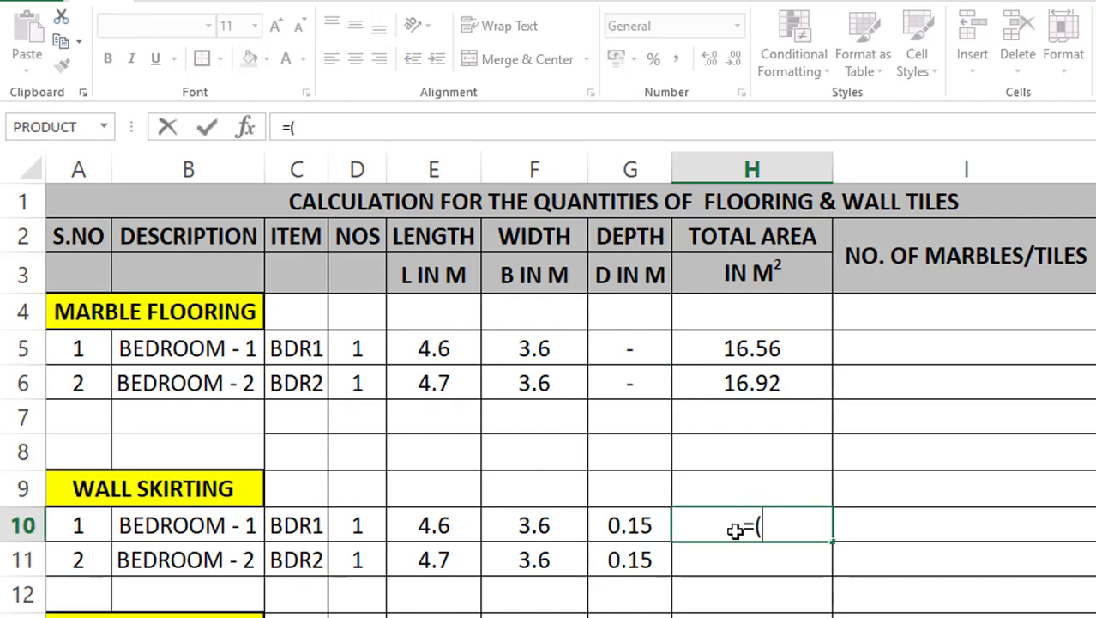
click(453, 526)
text(+)
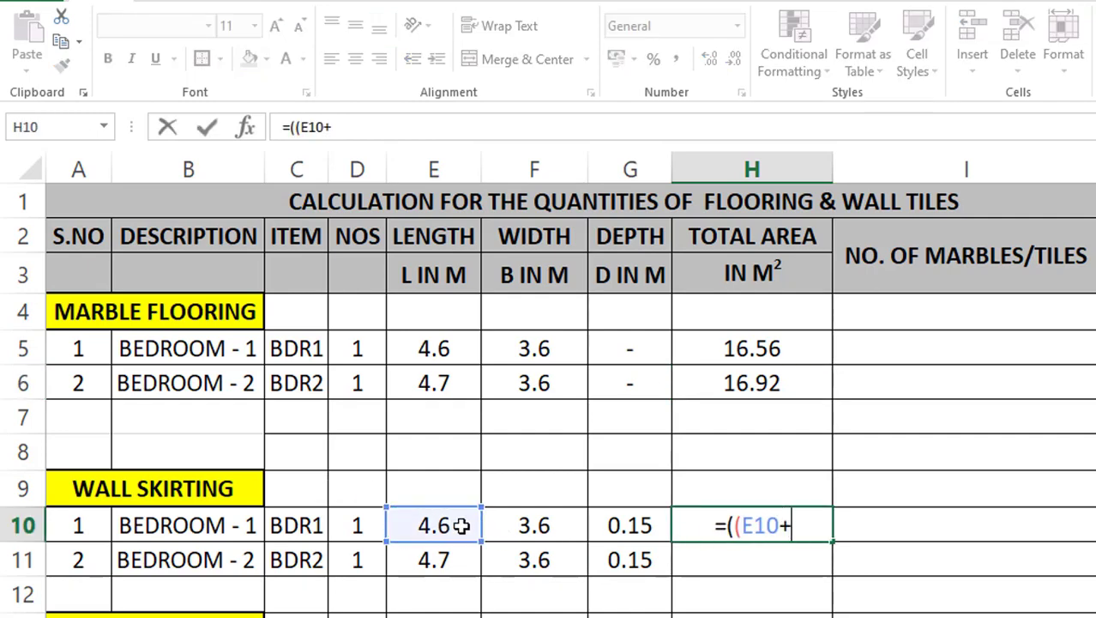
click(536, 525)
text())
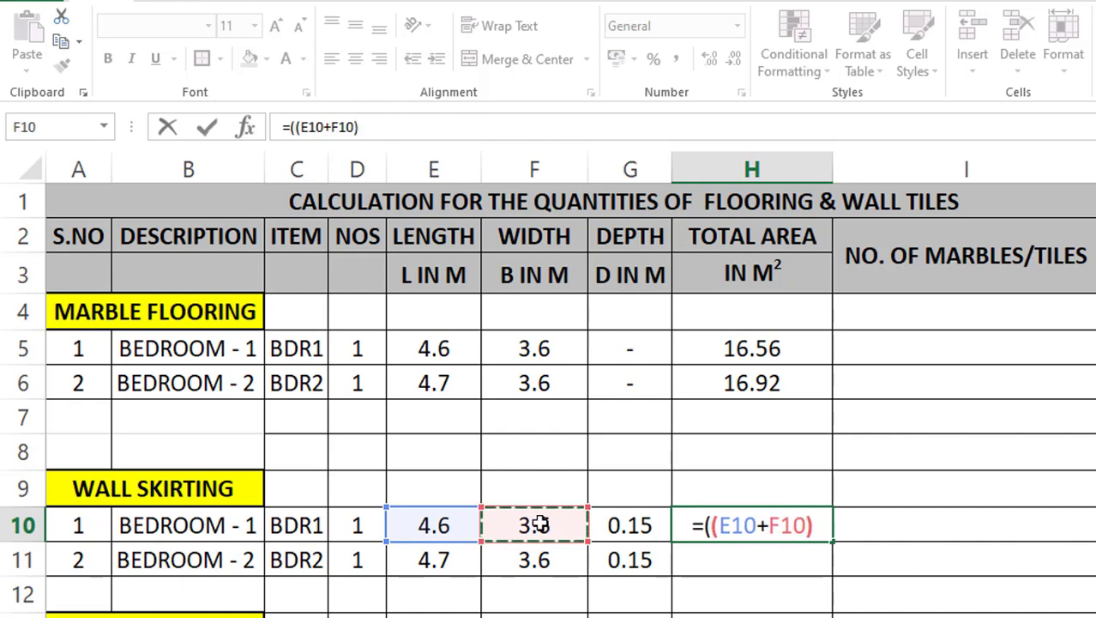
text(*)
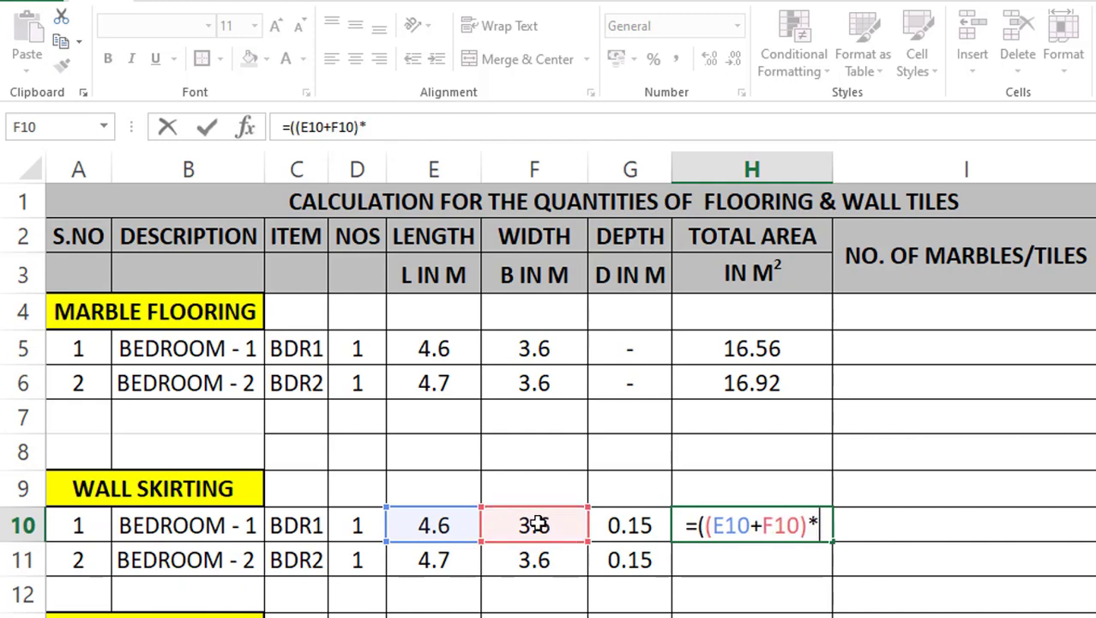
text(2*)
click(635, 526)
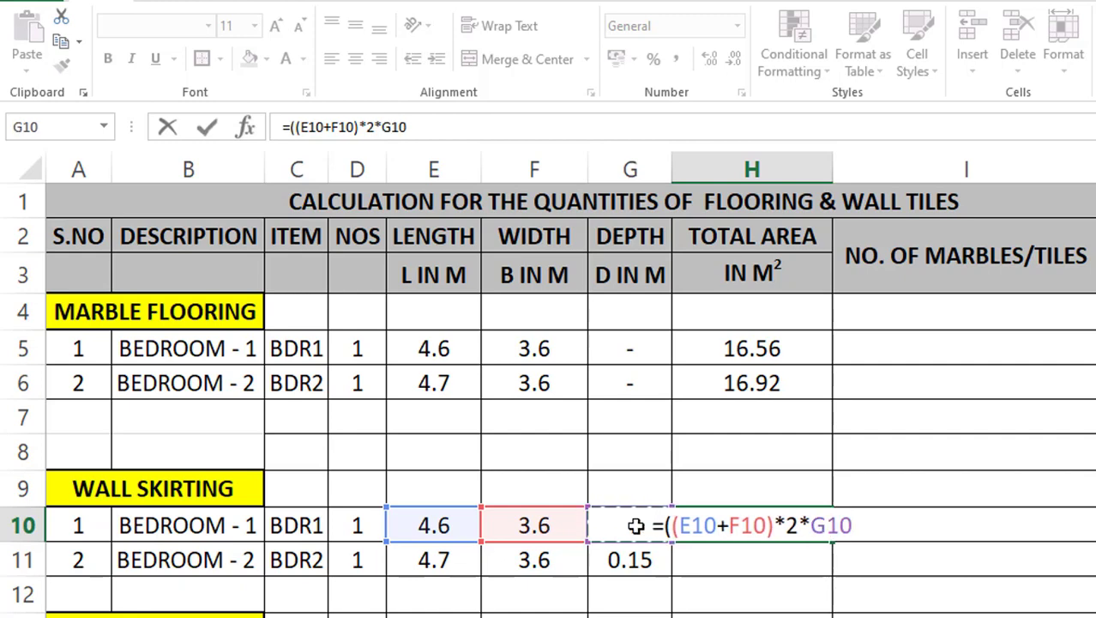
text())
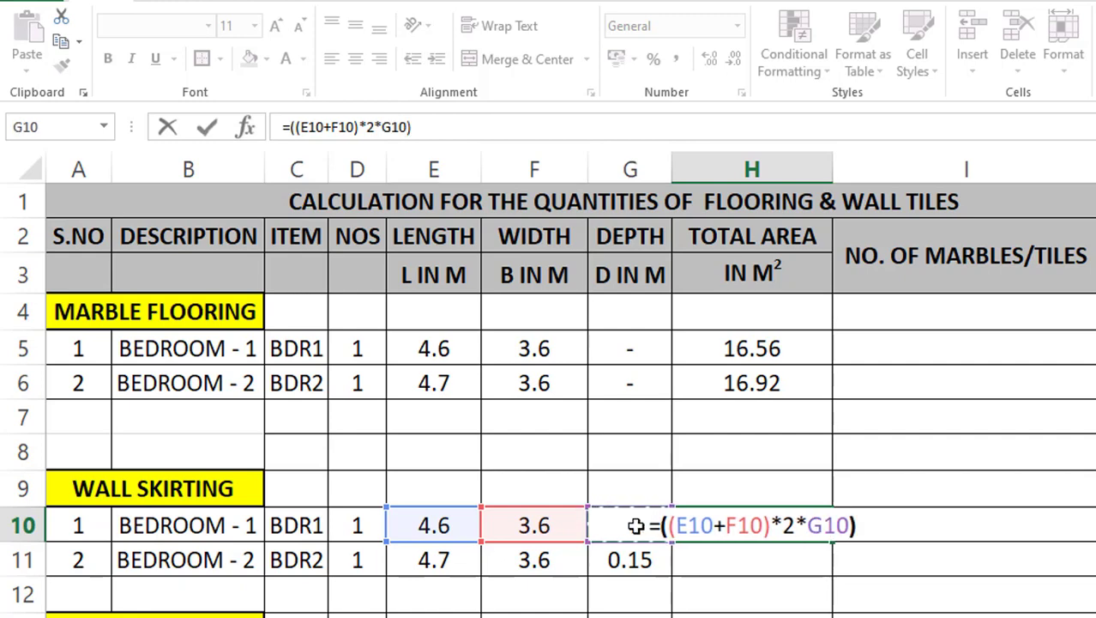
key(Return)
Copy the wall skirting area formula from H10 down to H11 for BEDROOM - 2.
click(785, 523)
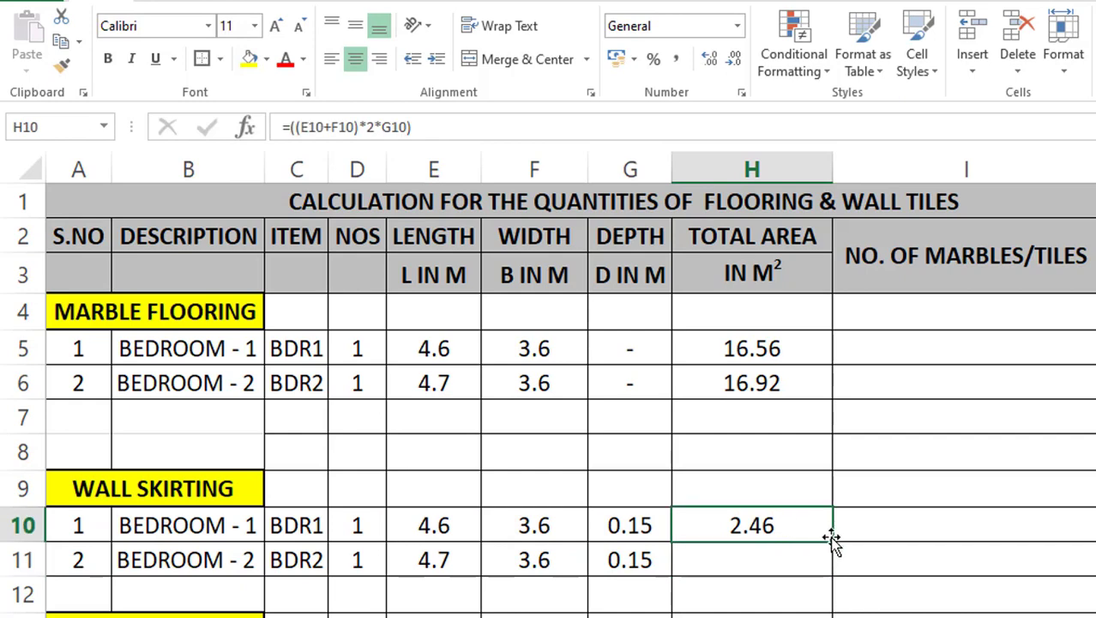
drag(832, 541, 824, 573)
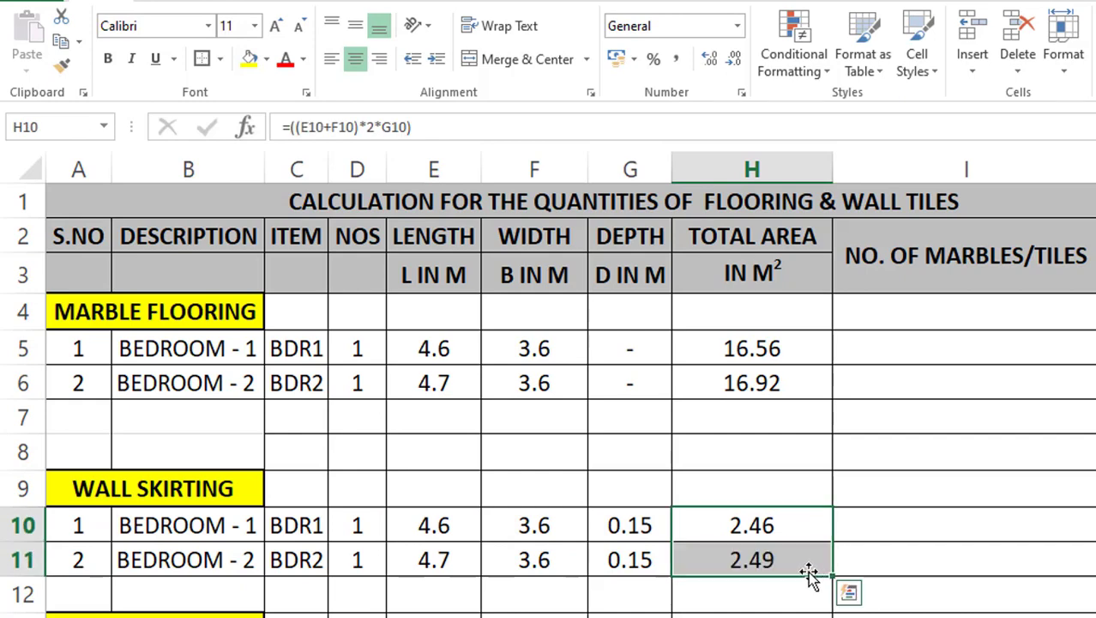
click(804, 568)
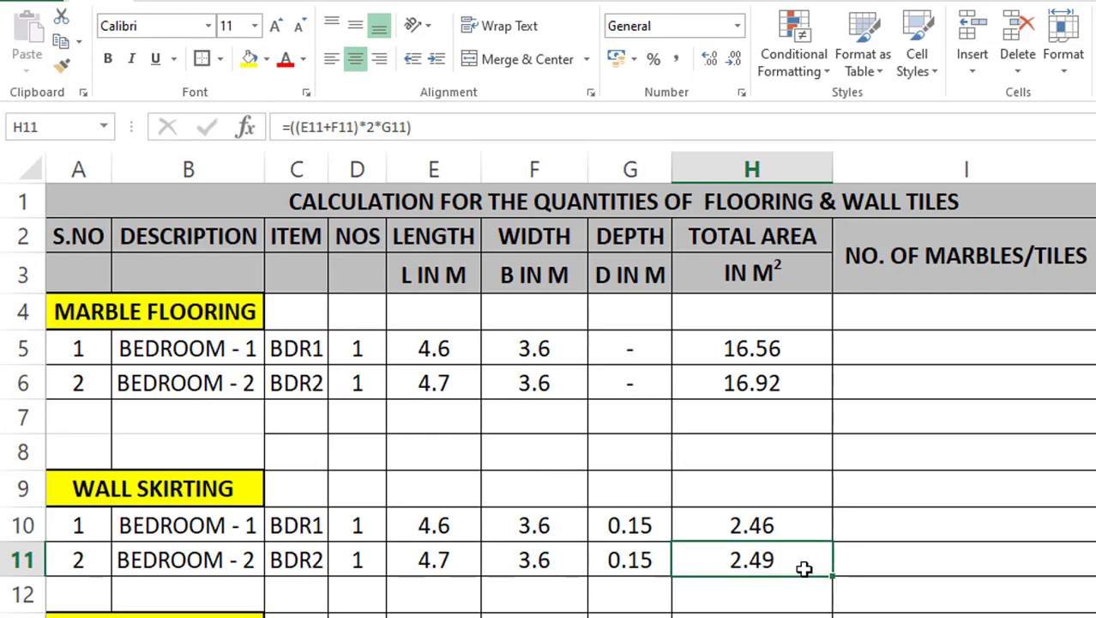
Calculate the DOOR -1 deduction area for BEDROOM - 1 in H15 with the formula =(E15*G15).
scroll(770, 558, down, 2)
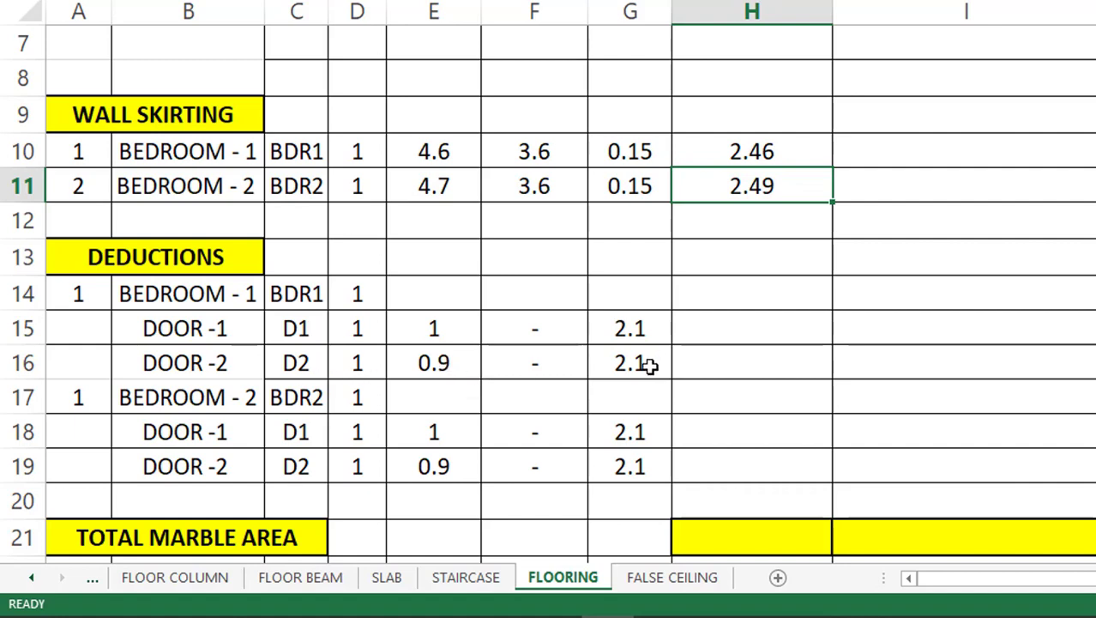
click(742, 335)
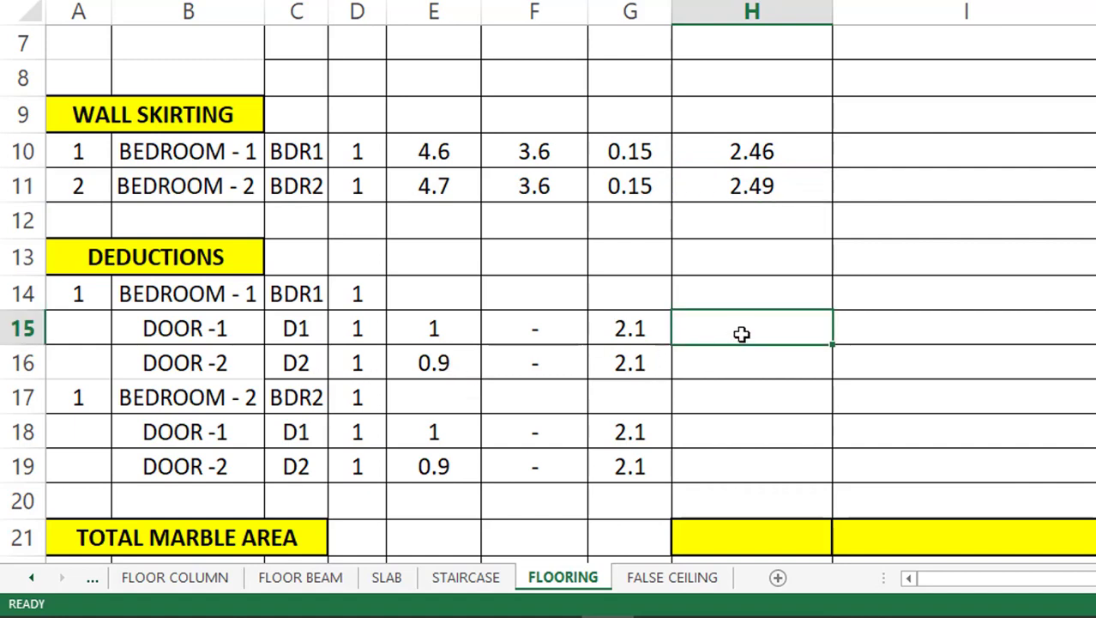
text(=()
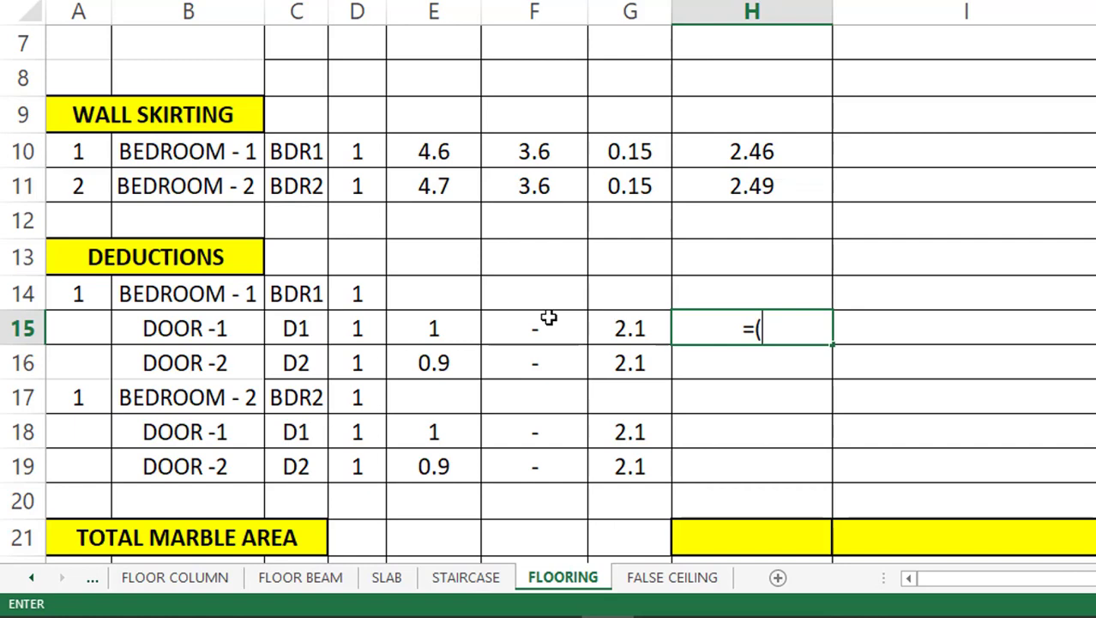
click(443, 328)
text(*)
click(635, 320)
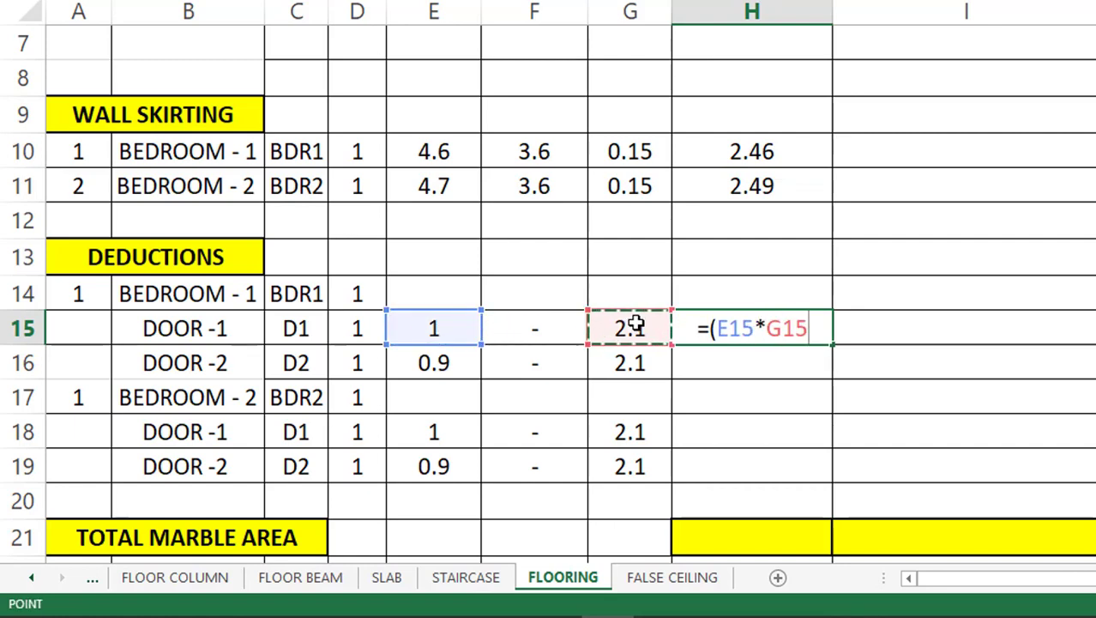
text())
key(Return)
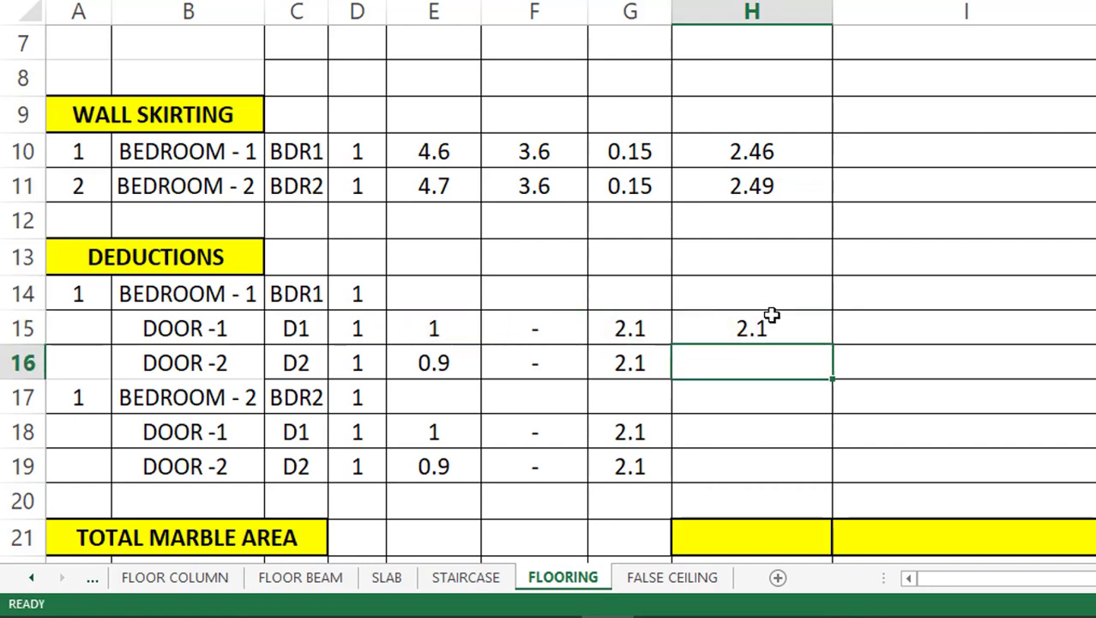
Copy the door area formula from H15 down through H19 and clear H17 in the BEDROOM - 2 heading row.
click(778, 327)
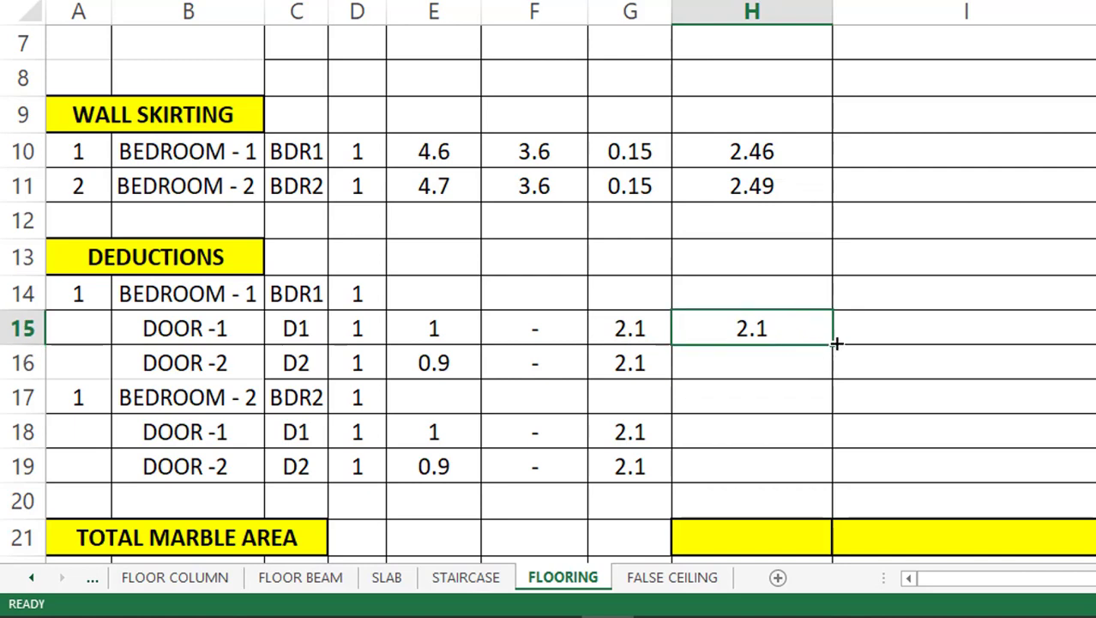
drag(835, 343, 823, 481)
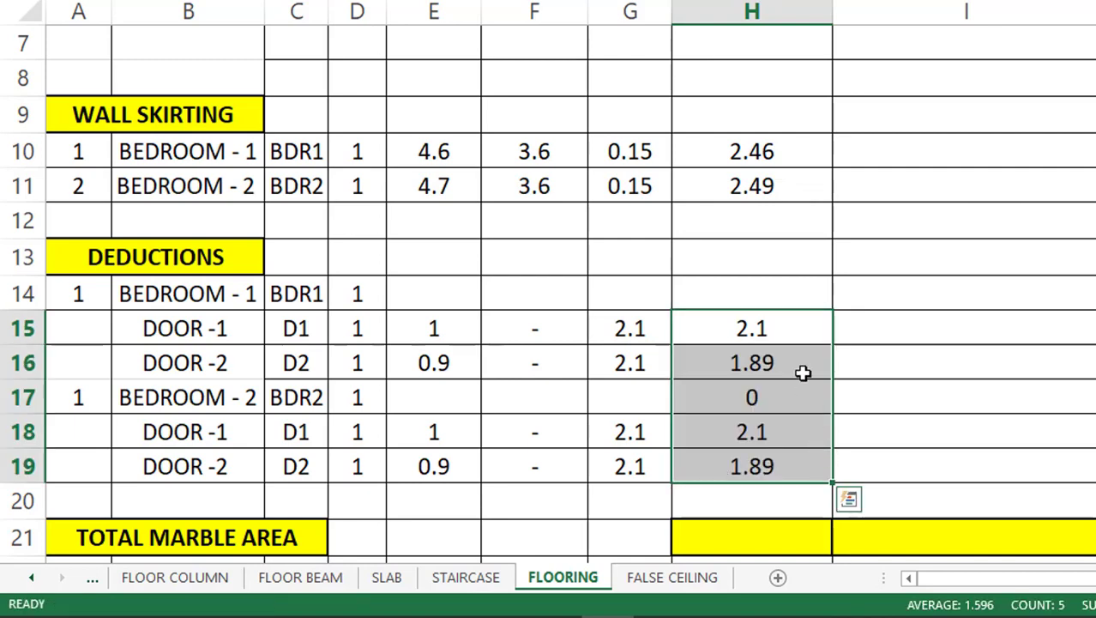
click(781, 393)
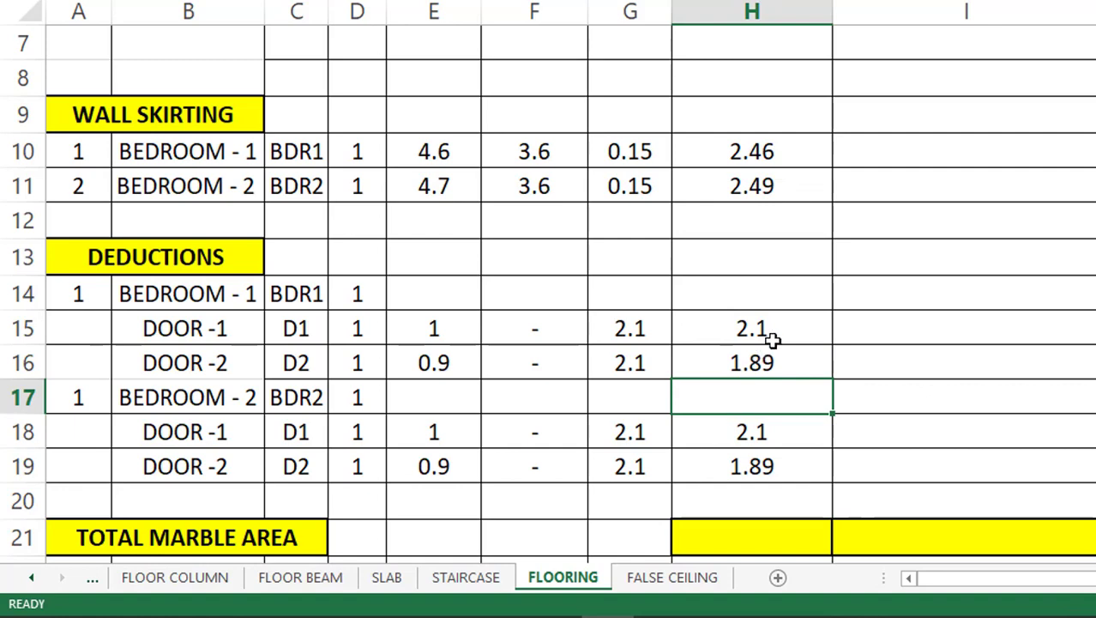
Make the DOOR -1 deduction in H15 negative by changing its formula to =-(E15*G15).
drag(784, 336, 800, 466)
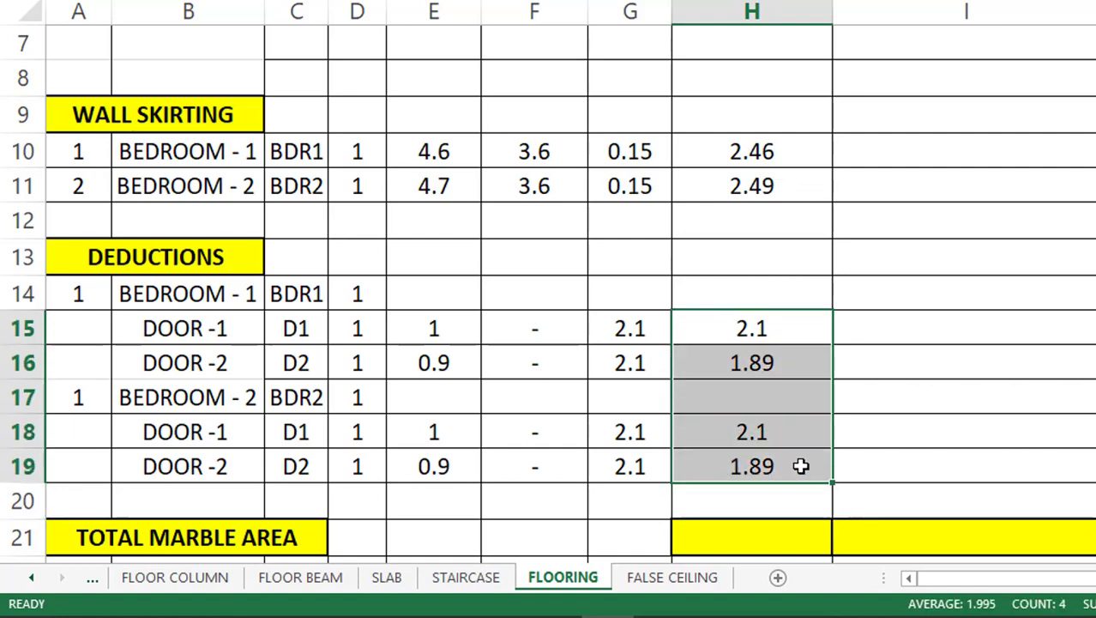
double_click(757, 328)
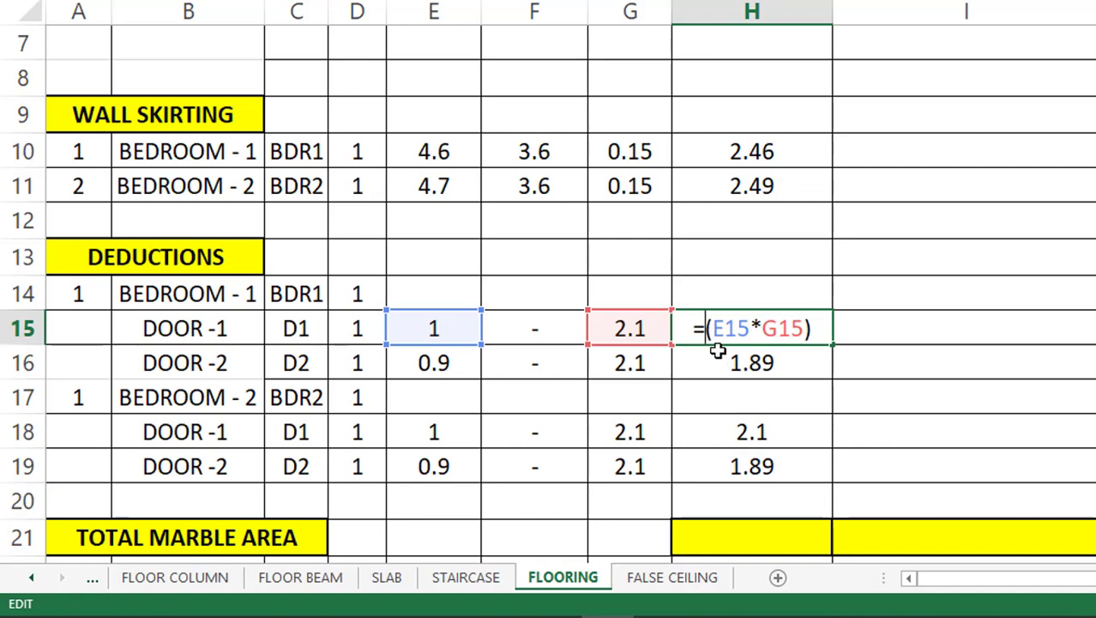
text(-)
key(Return)
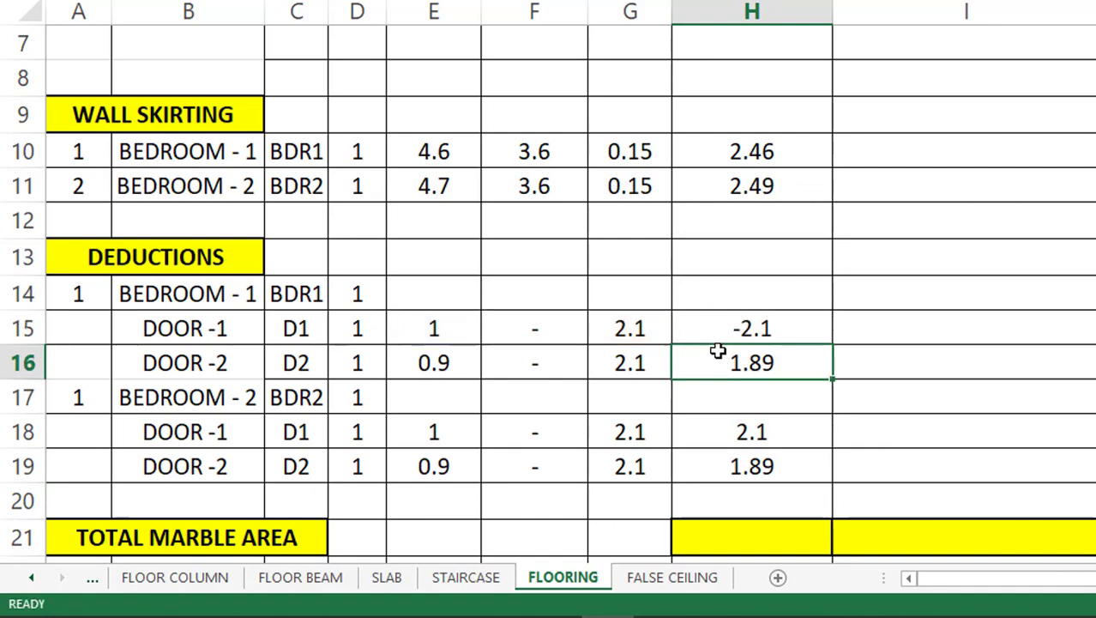
Copy the negative deduction formula from H15 down through H19 and clear H17 in the BEDROOM - 2 heading row.
click(780, 326)
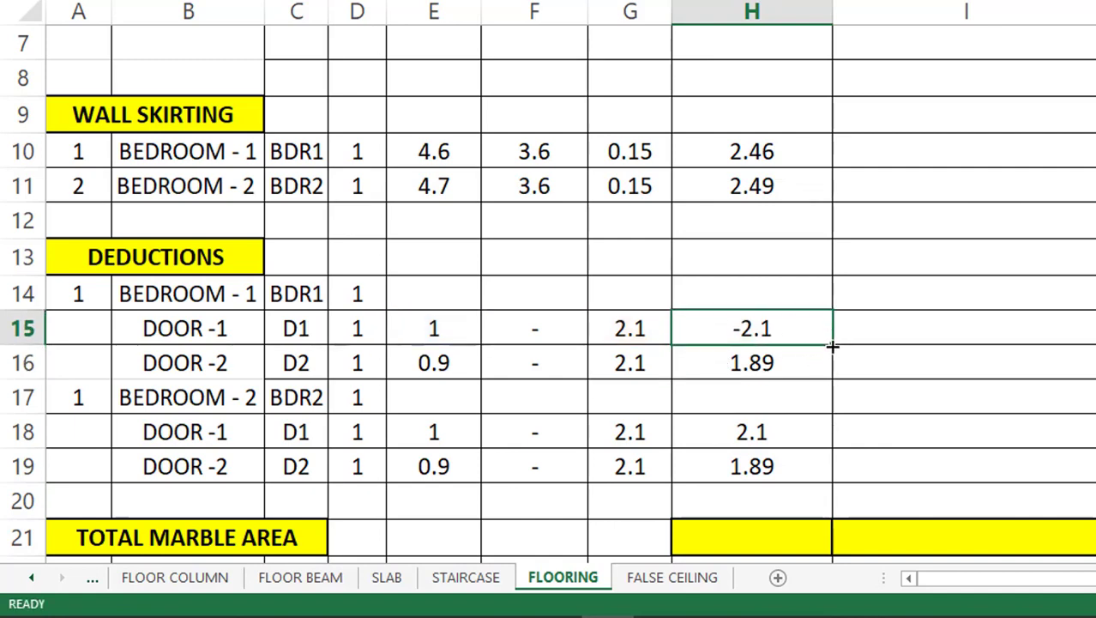
drag(833, 344, 821, 472)
click(783, 403)
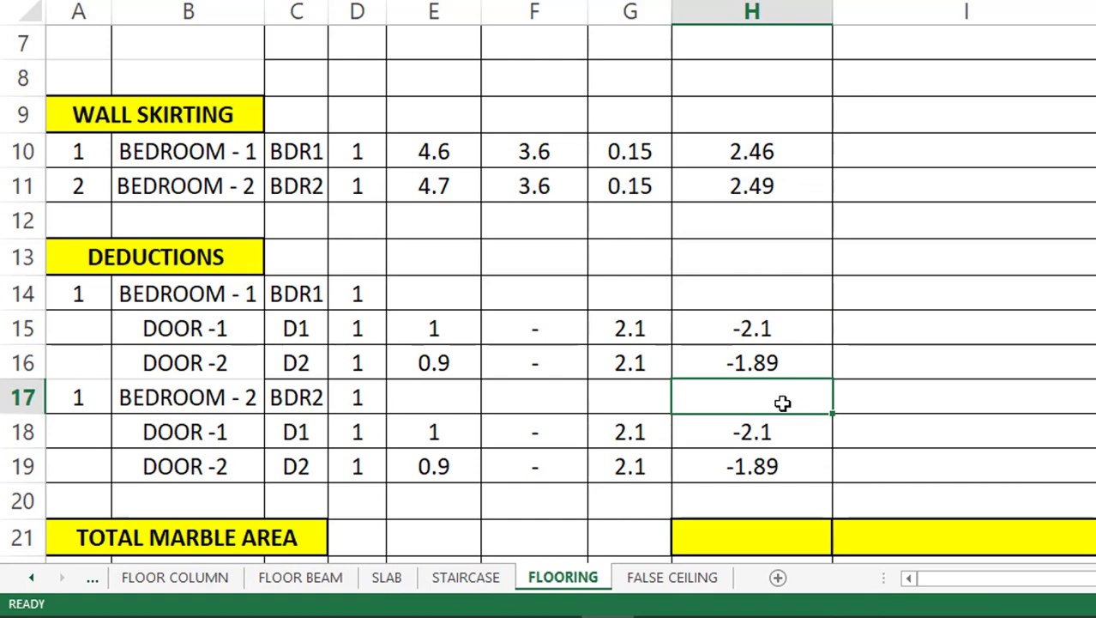
Total the marble area in H21 with the formula =SUM(H5:H19).
scroll(783, 404, down, 2)
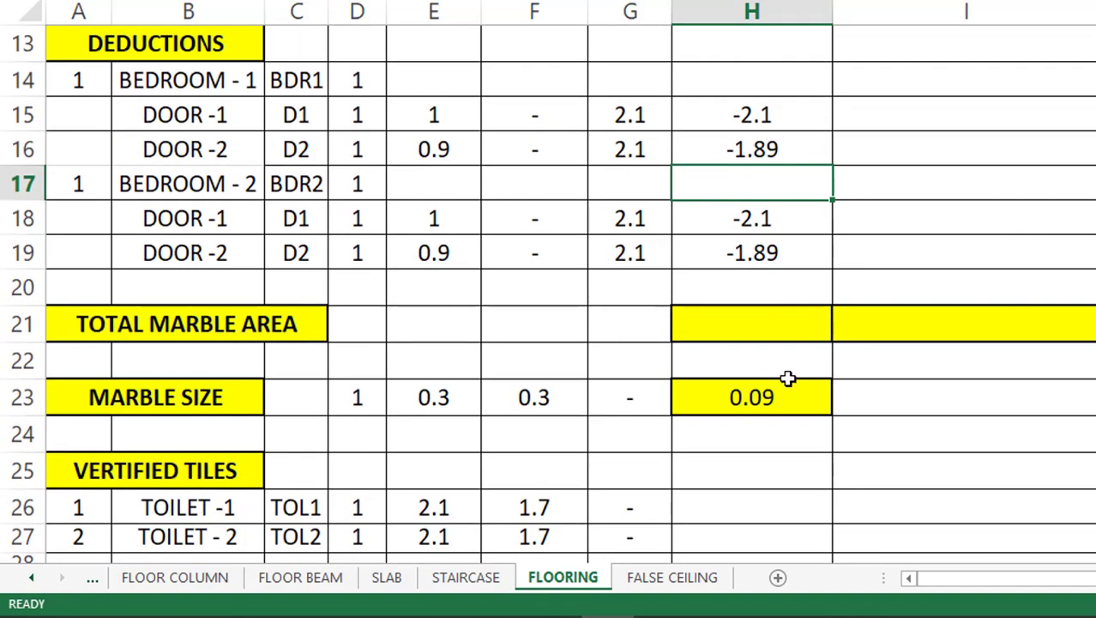
click(745, 325)
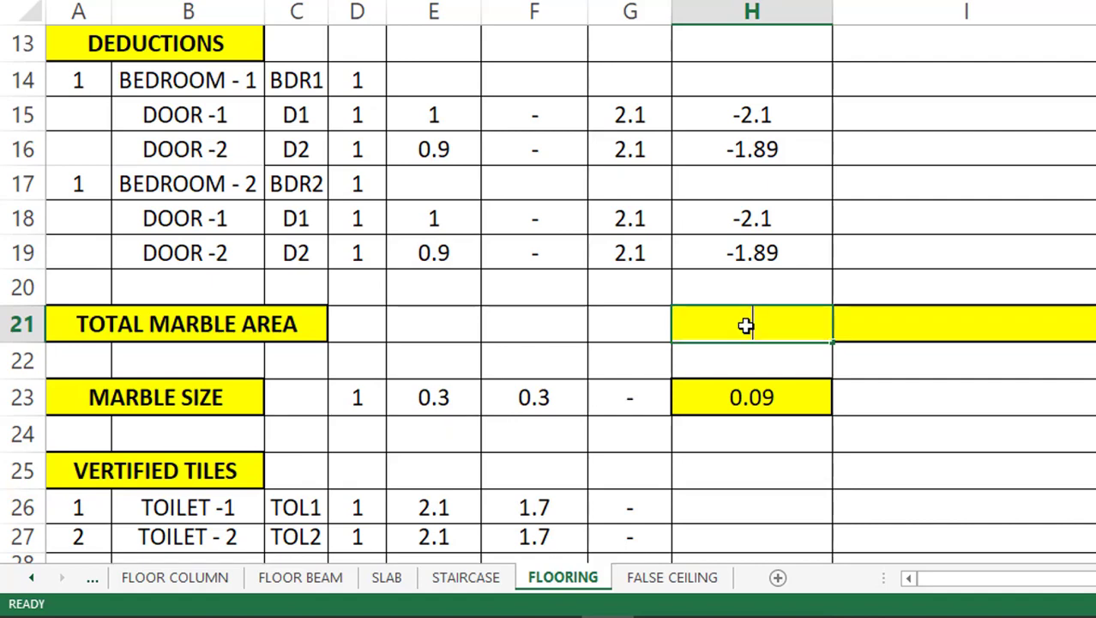
text(=SU)
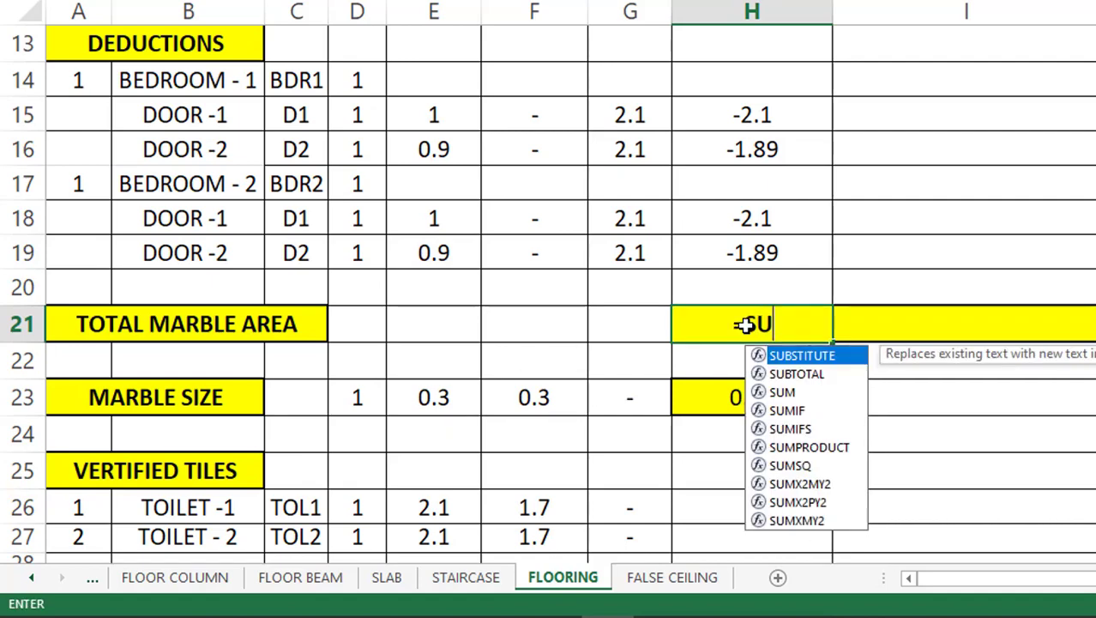
text(M()
scroll(781, 240, up, 4)
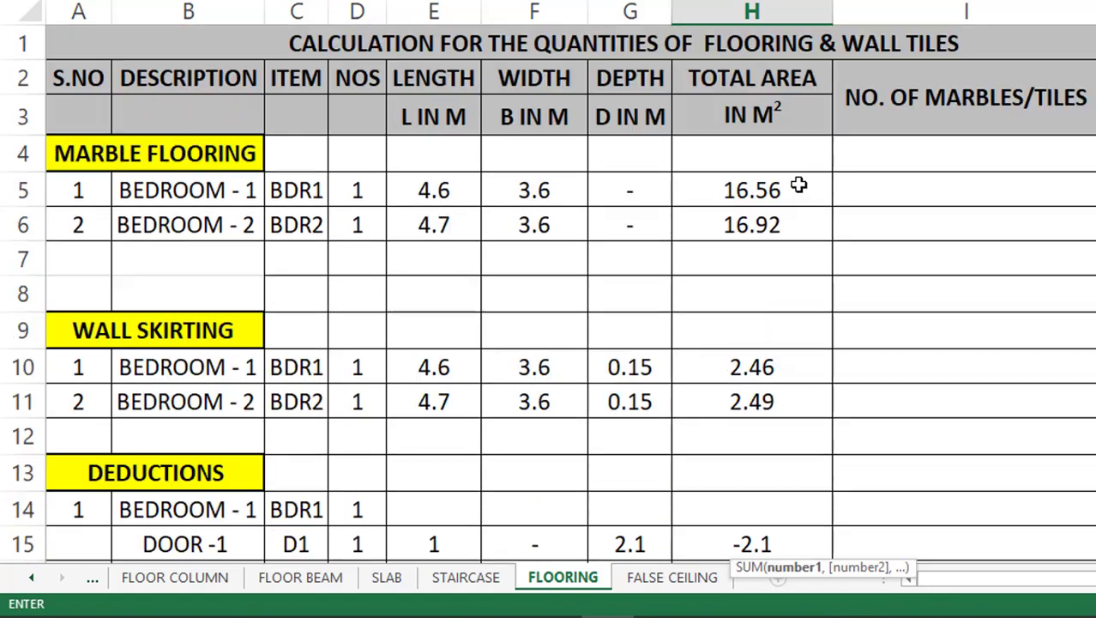
drag(785, 190, 769, 500)
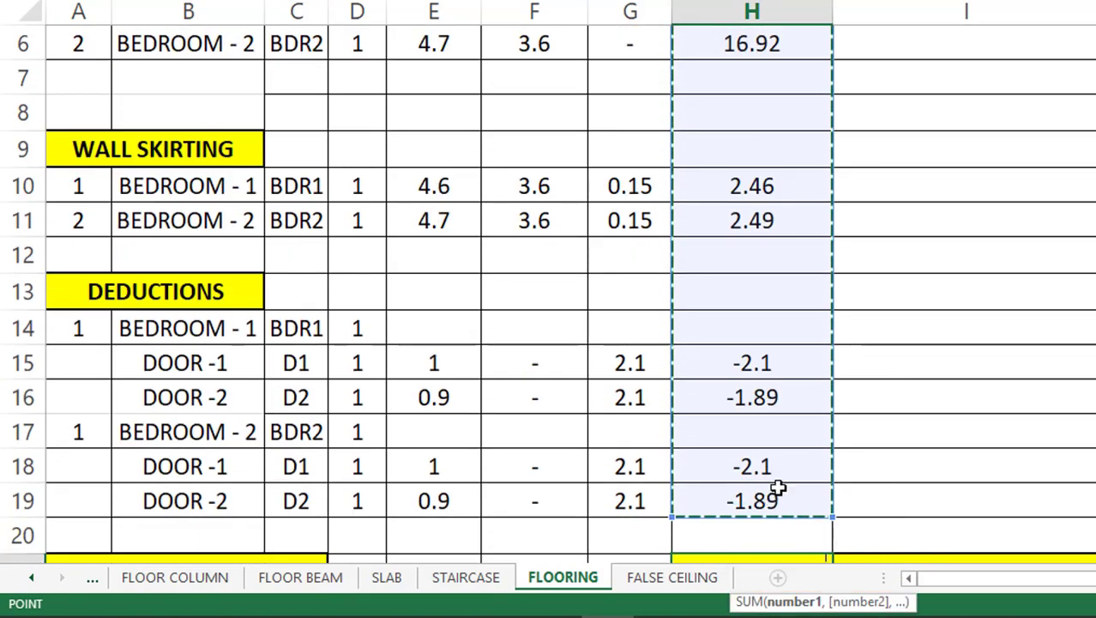
text())
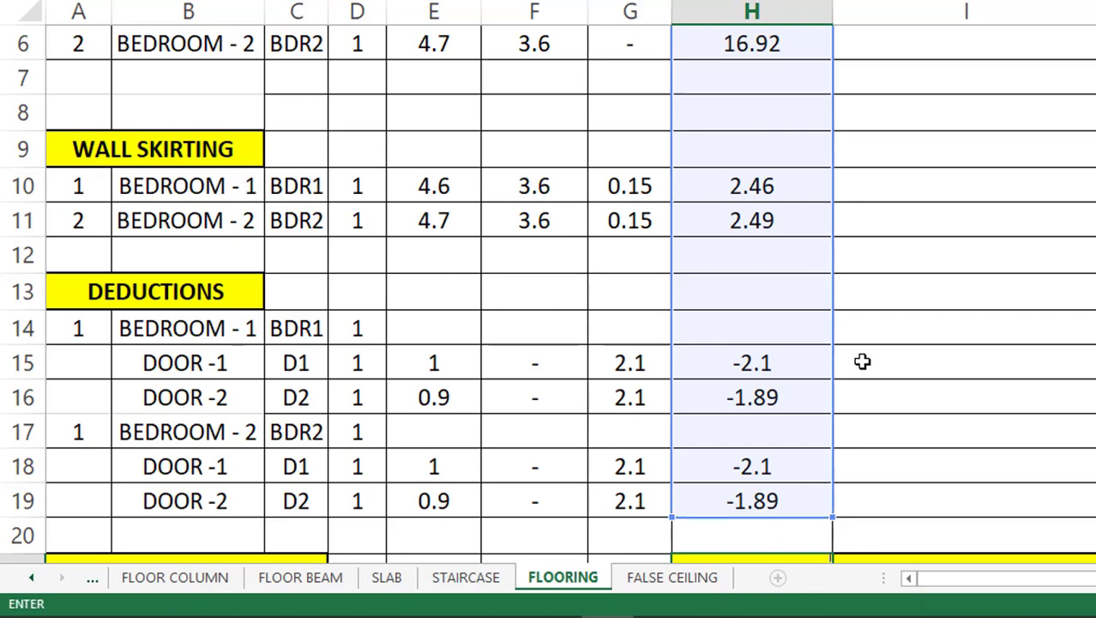
key(Return)
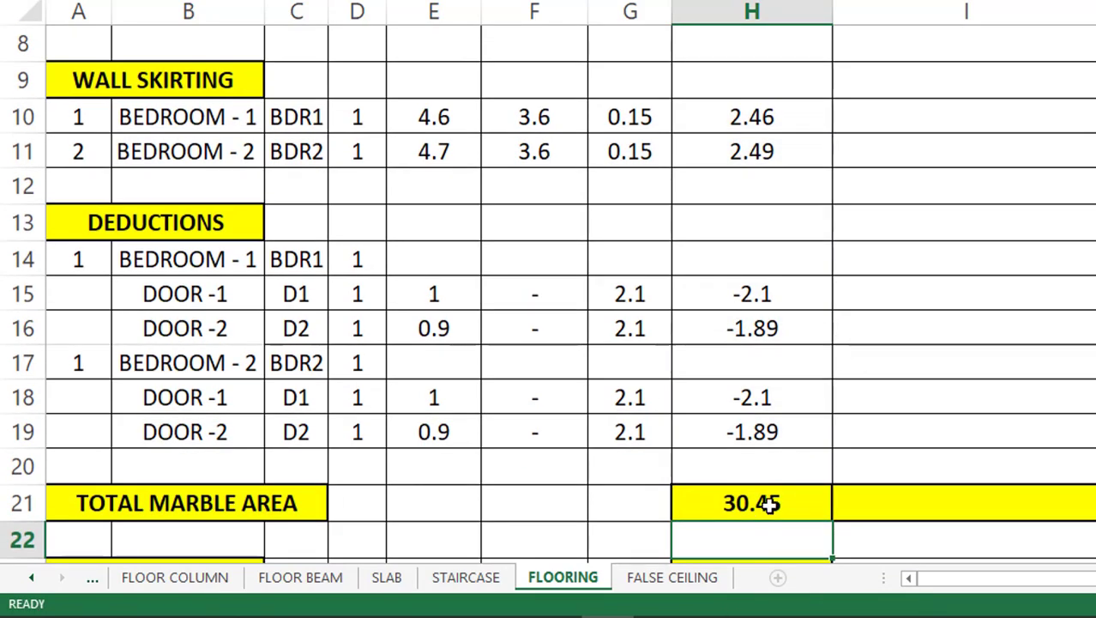
click(770, 505)
Calculate the number of marbles in I21 by dividing the total marble area by the marble size with =H21/H23.
ctrl+scroll(811, 433, down, 3)
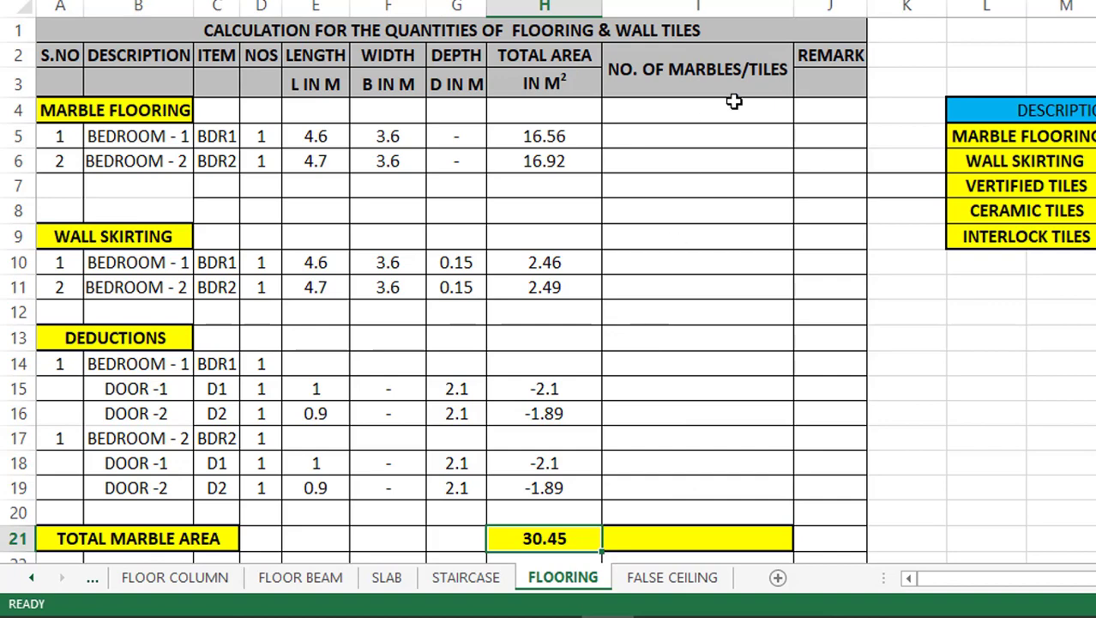
scroll(685, 229, up, 2)
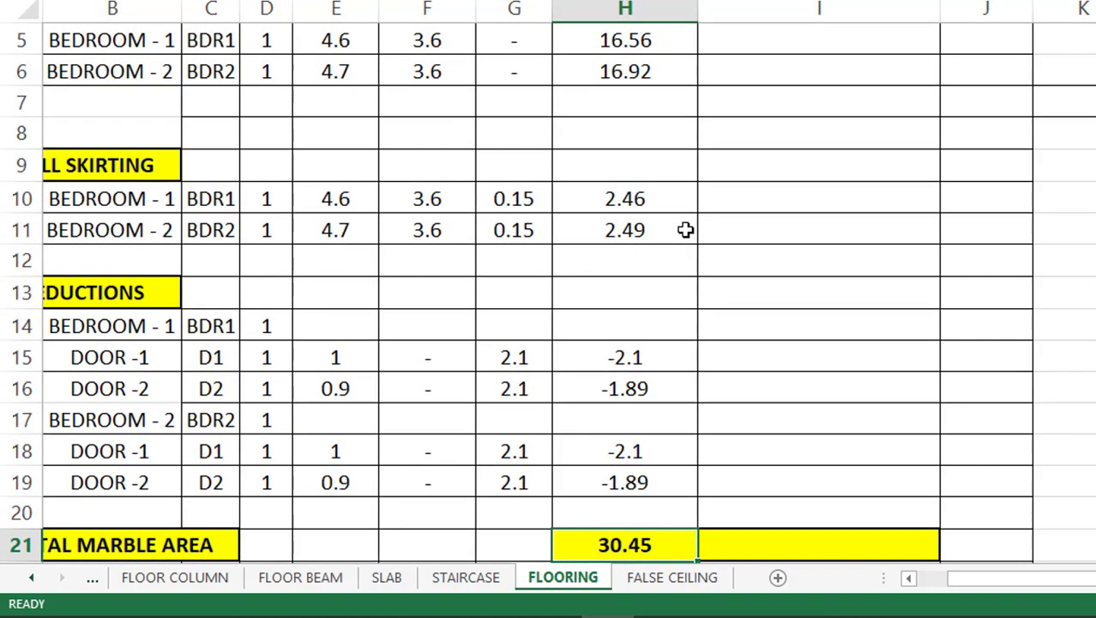
scroll(687, 230, down, 3)
drag(971, 582, 933, 590)
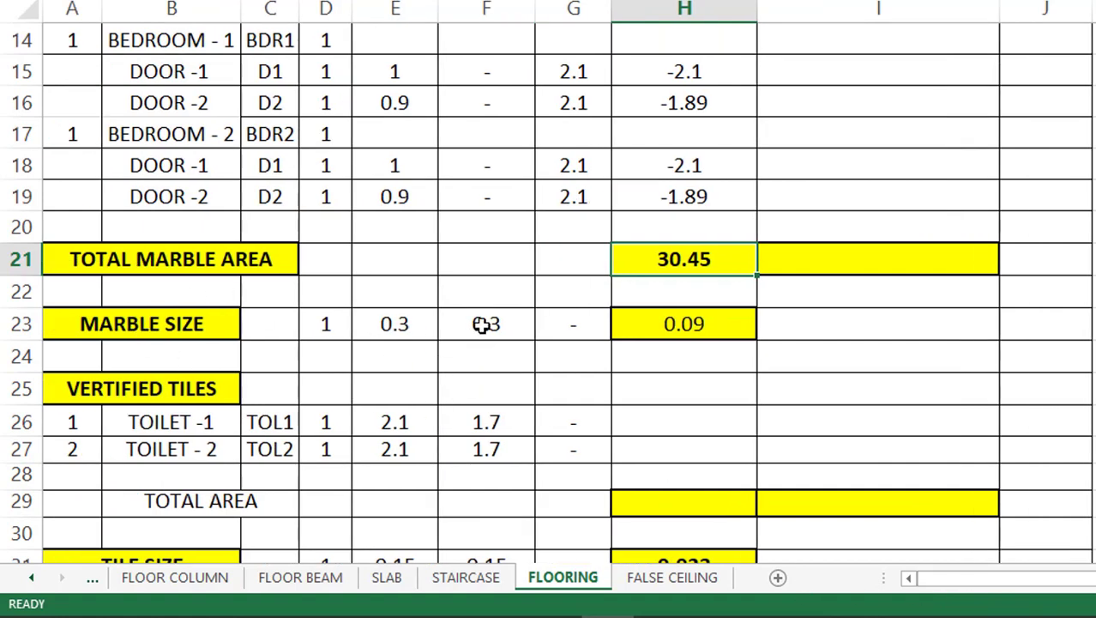
click(720, 327)
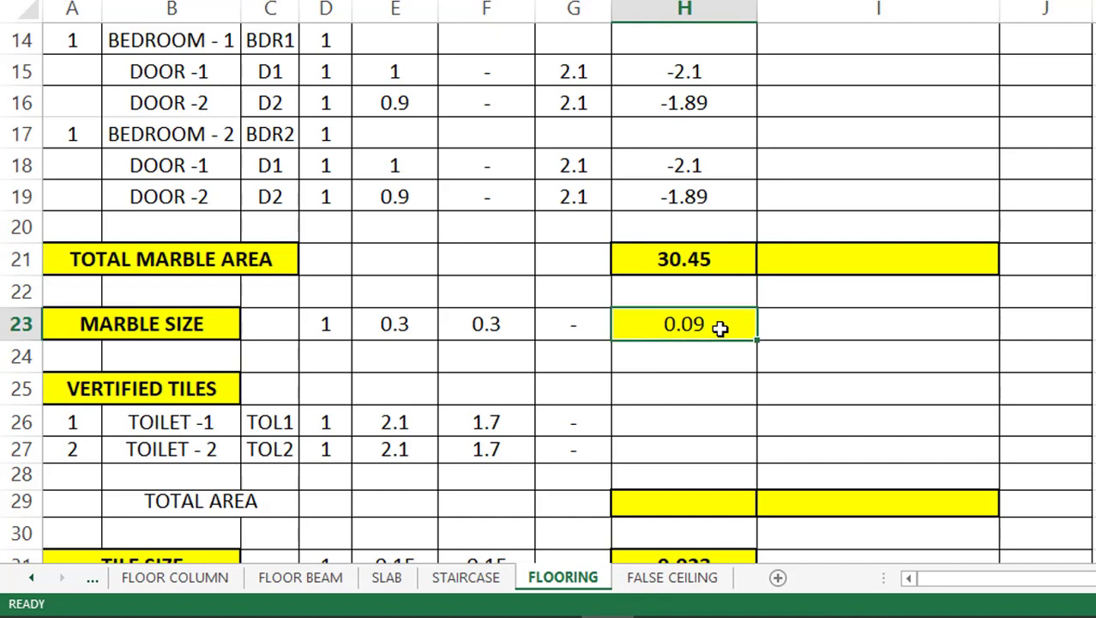
click(832, 261)
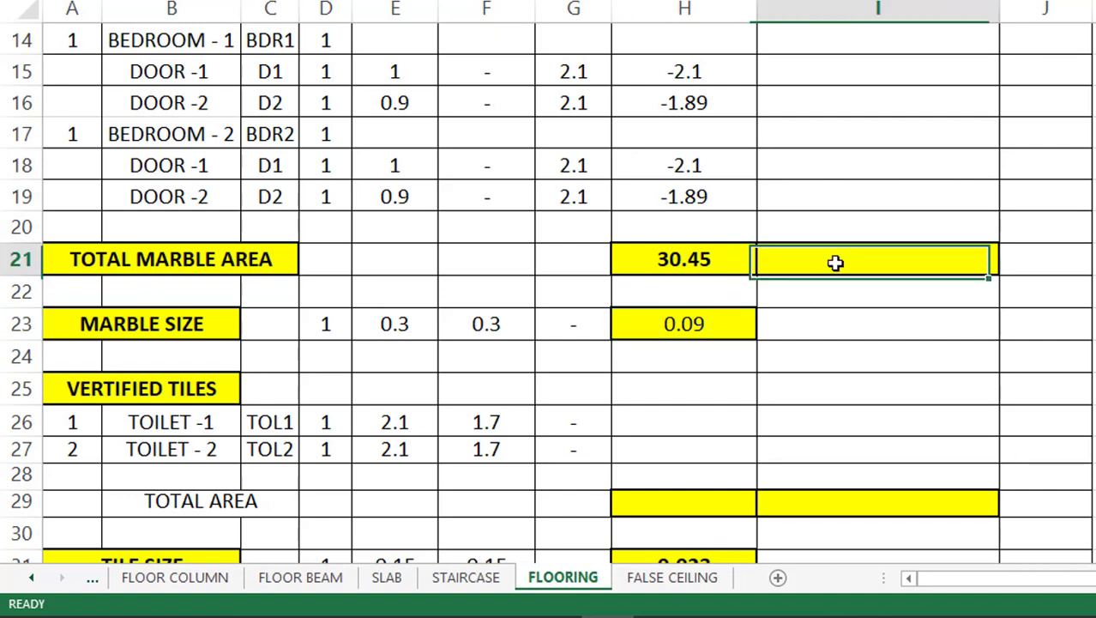
scroll(862, 236, up, 5)
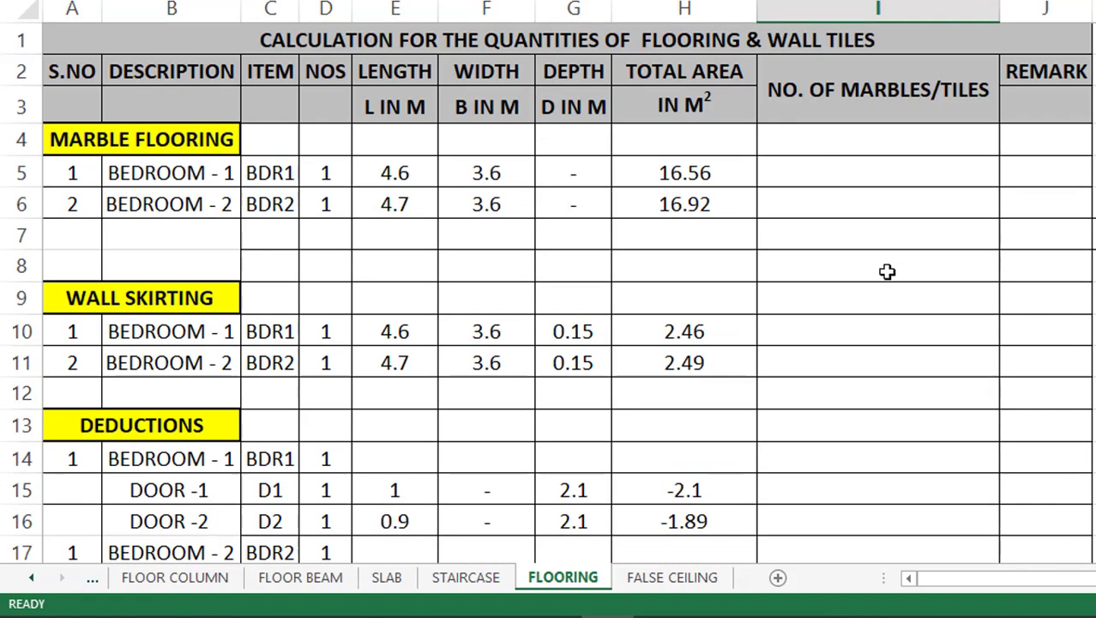
scroll(887, 273, down, 3)
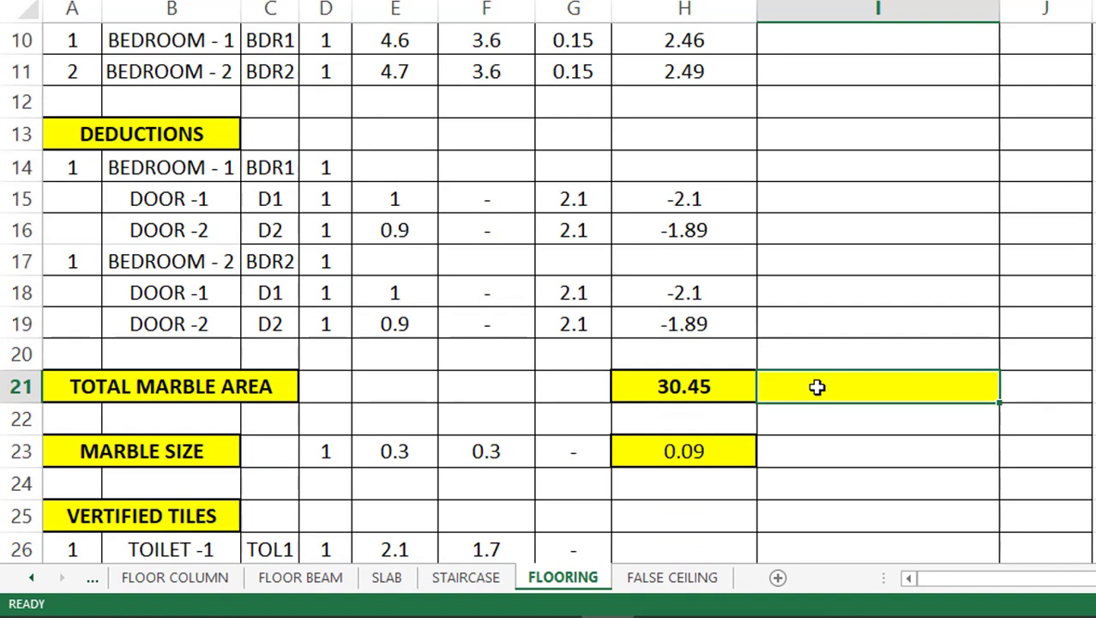
text(=)
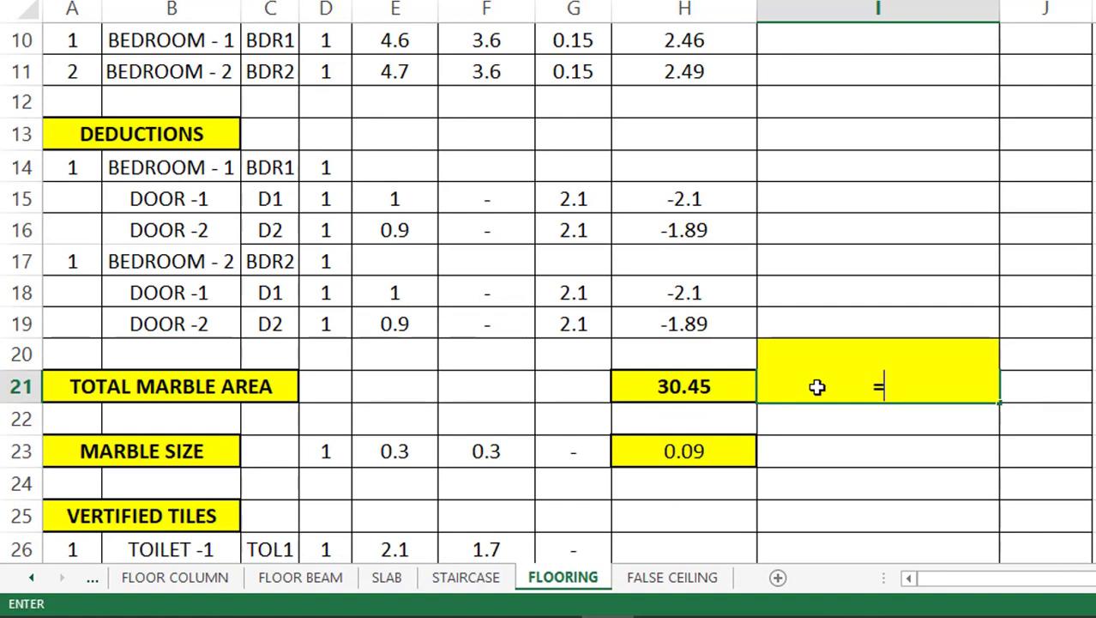
click(725, 387)
text(/)
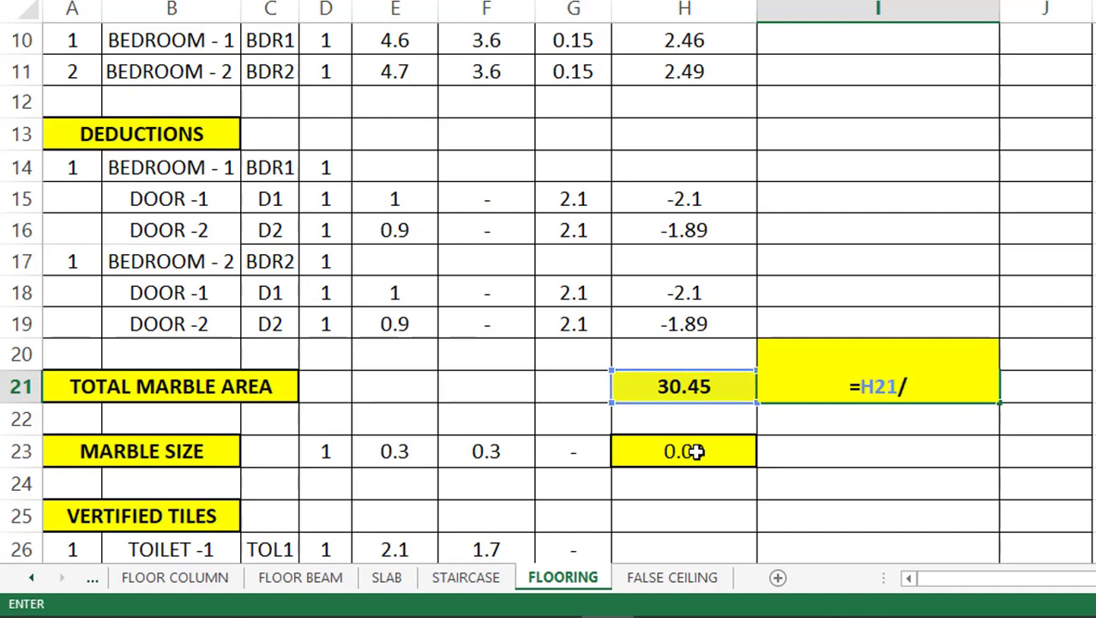
click(697, 449)
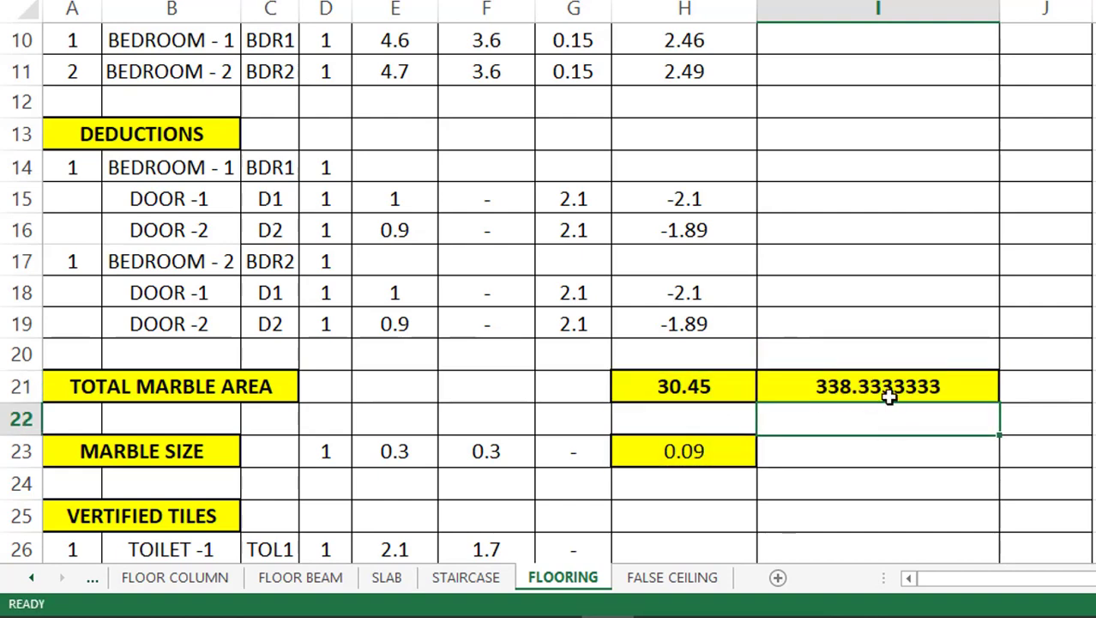
Enter the rounded-up marble count 339 in the REMARK cell J21.
click(1042, 382)
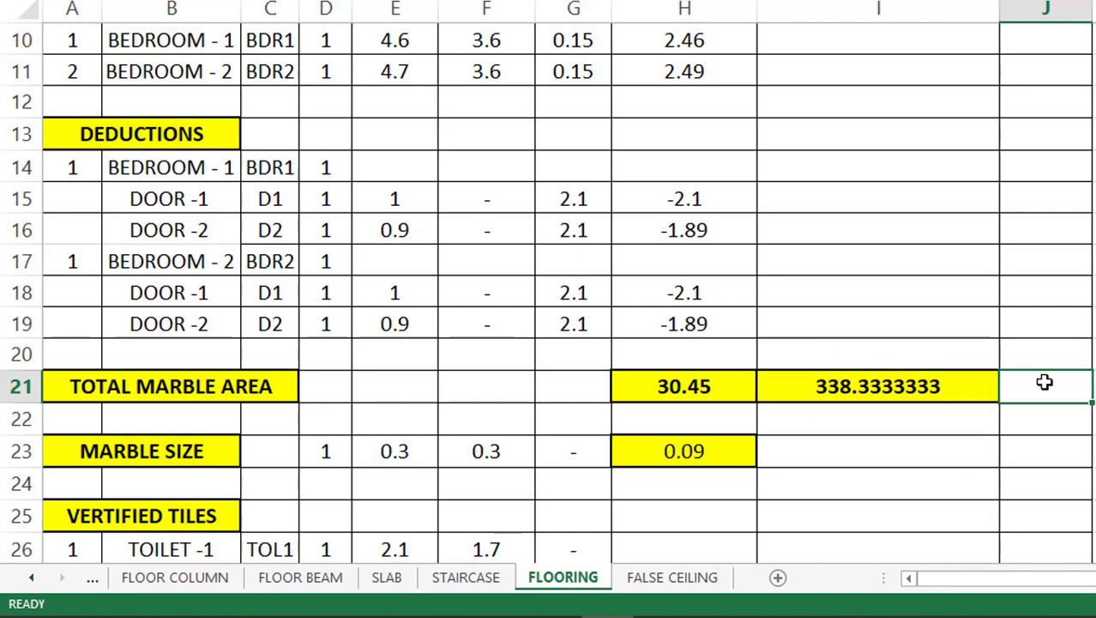
text(339)
key(Return)
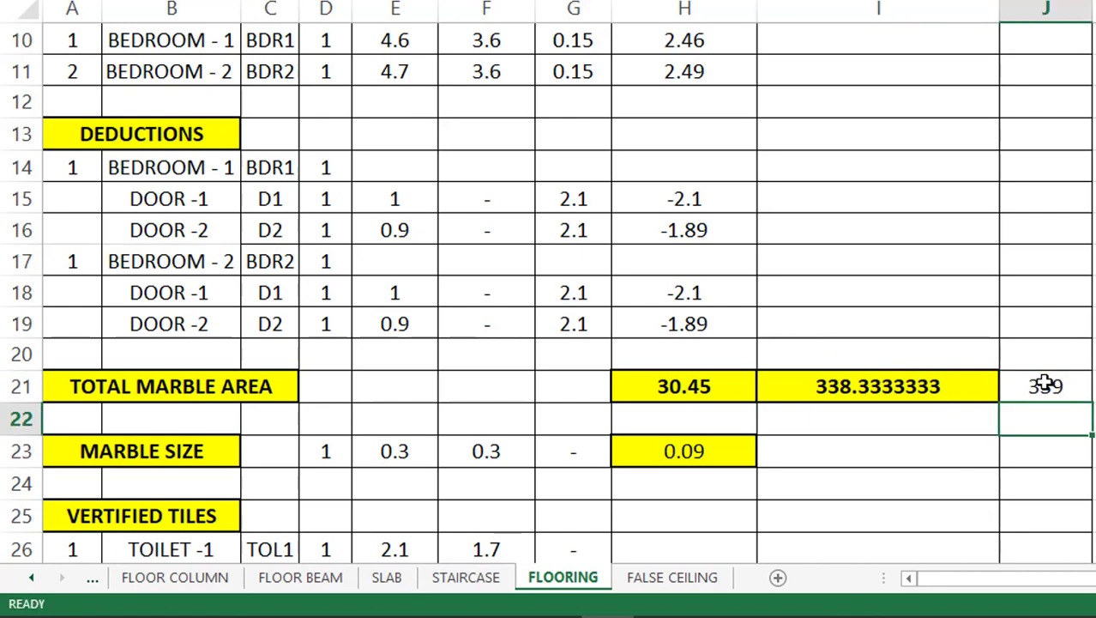
click(1045, 385)
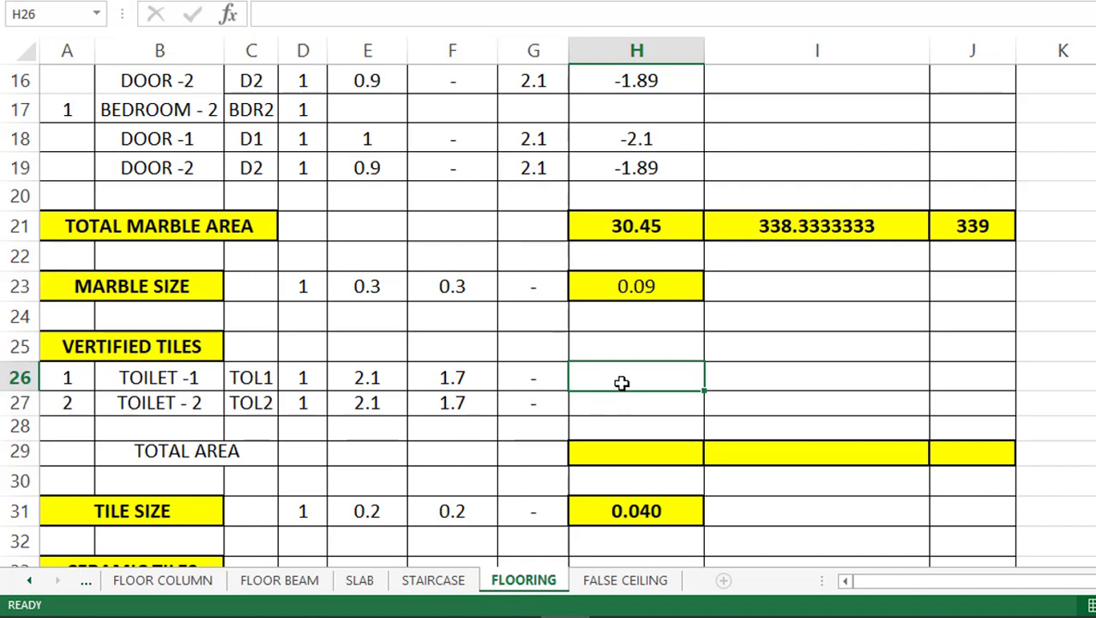
Calculate the TOILET -1 tile area in H26 with =(E26*F26) and copy the formula down to H27 for TOILET - 2.
text(=)
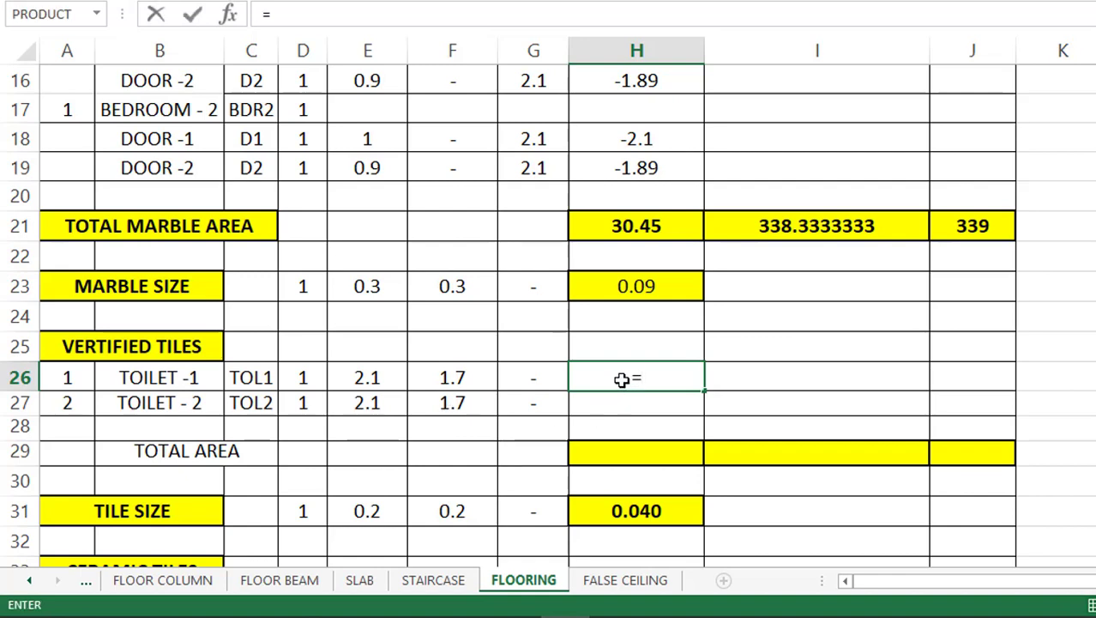
text(()
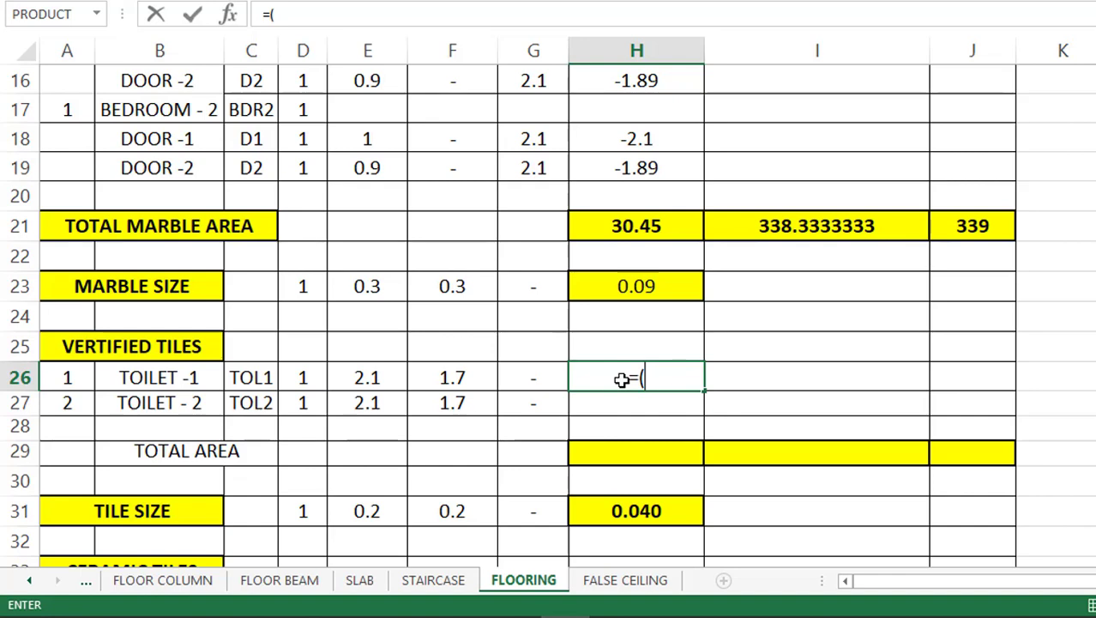
click(383, 375)
text(*)
click(455, 377)
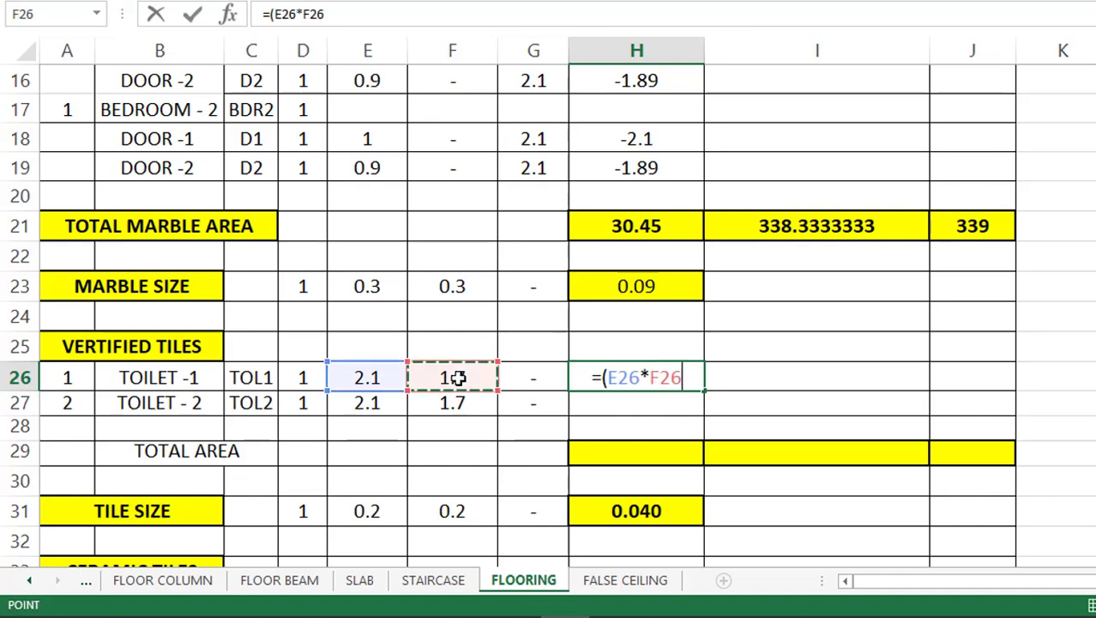
text())
key(Return)
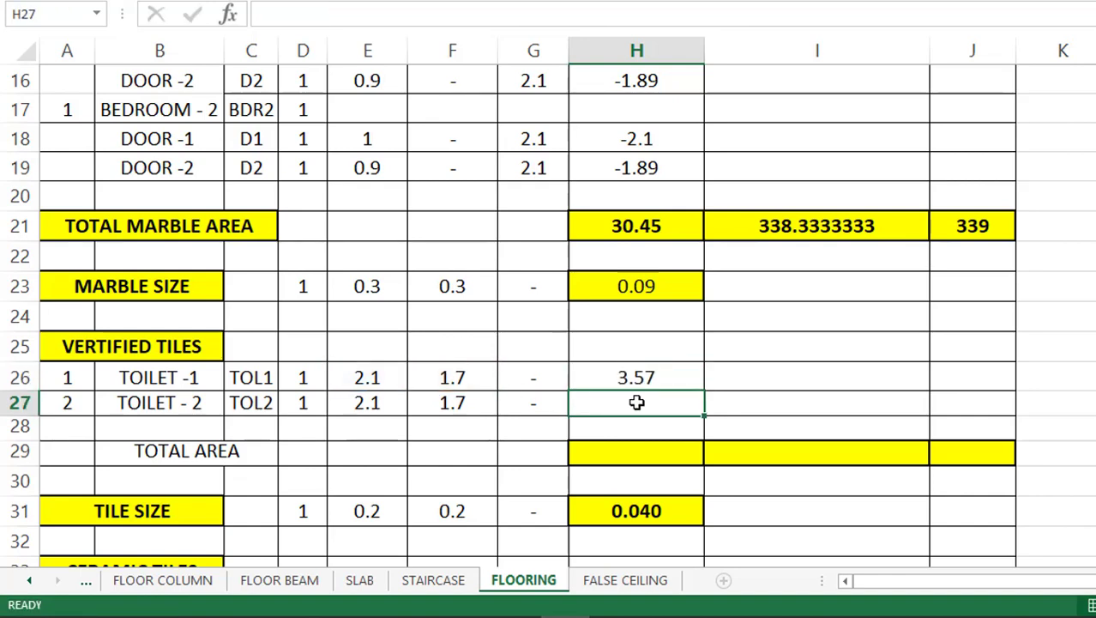
click(700, 385)
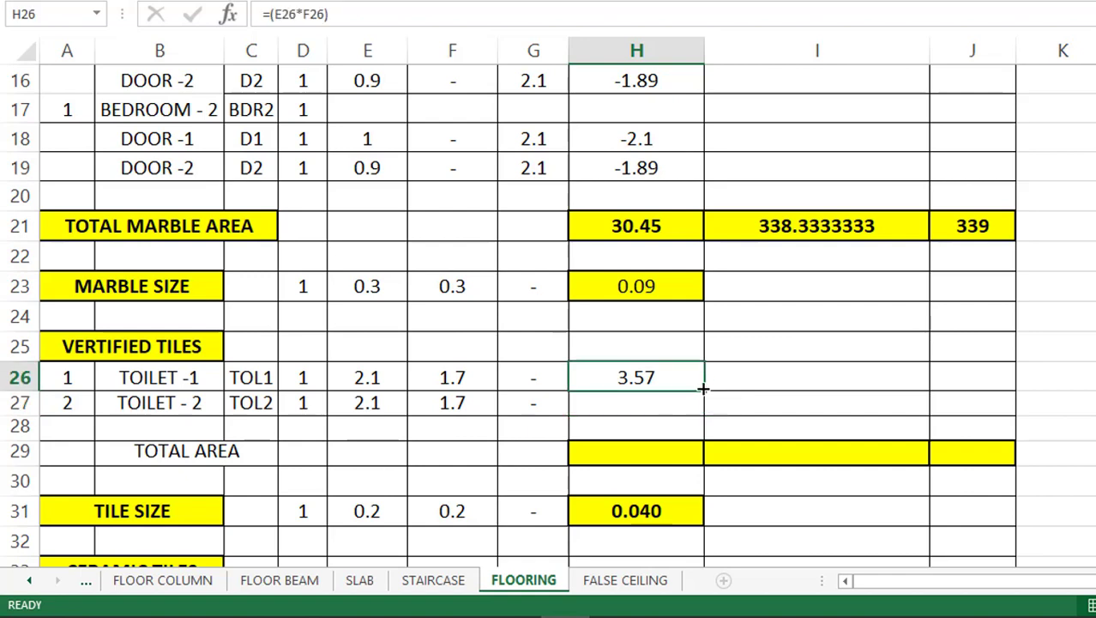
drag(703, 389, 706, 409)
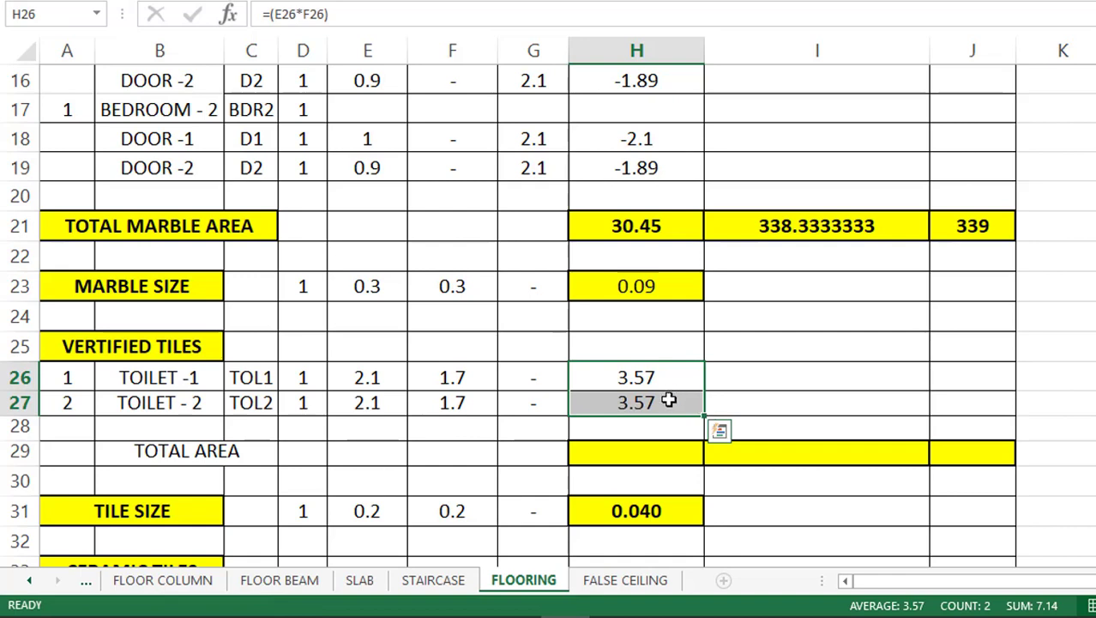
Total the vertified tile area in H29 with the formula =SUM(H26:H27).
click(658, 458)
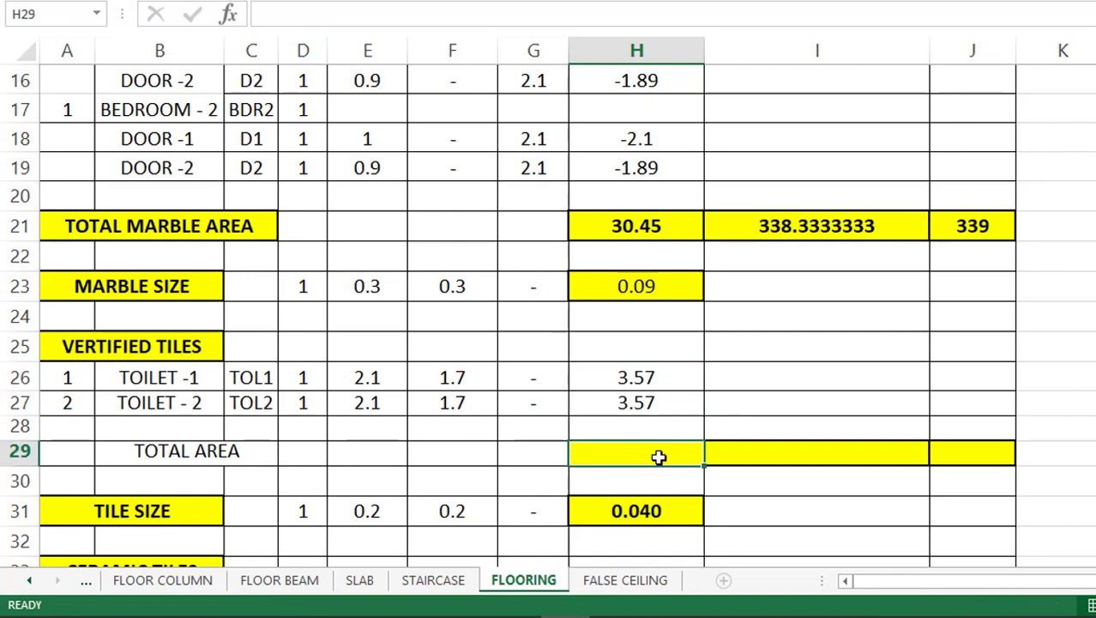
text(=)
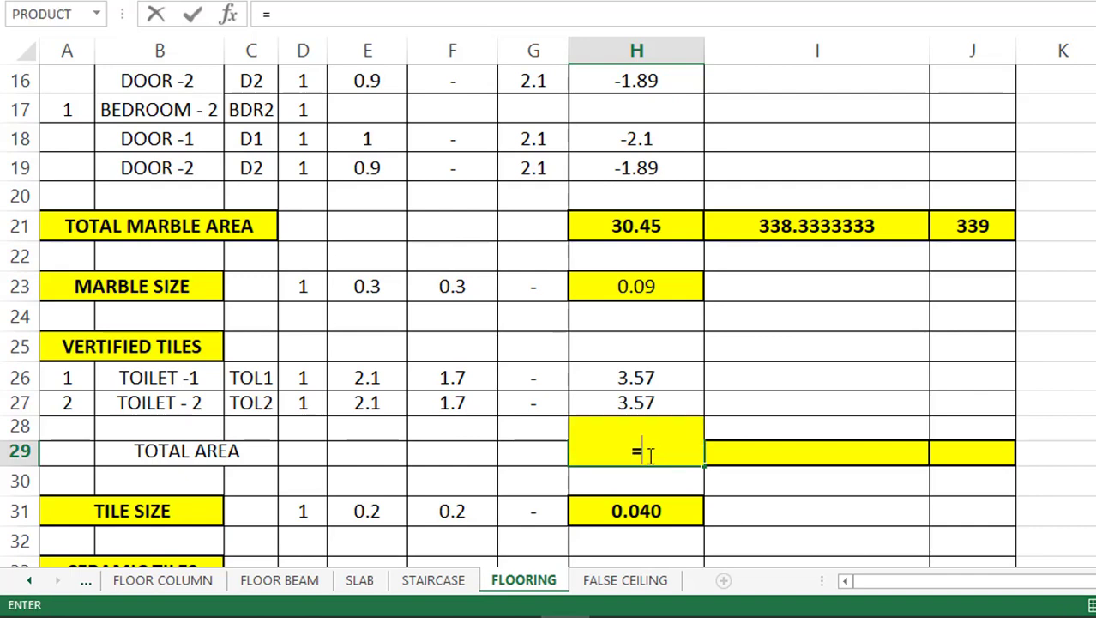
text(SUM)
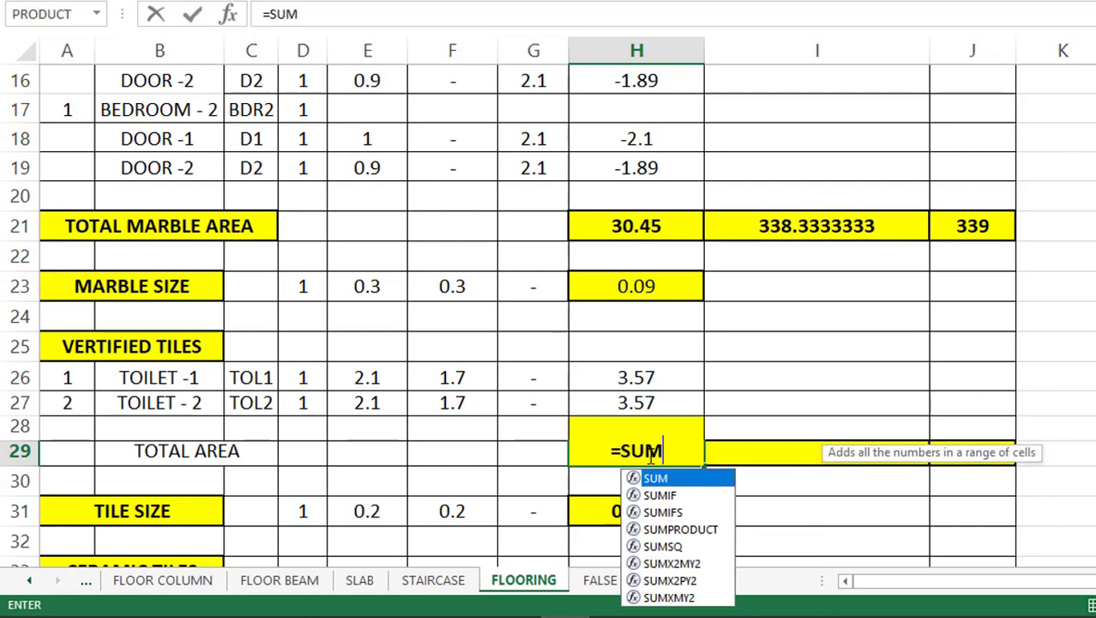
text(()
drag(661, 375, 663, 402)
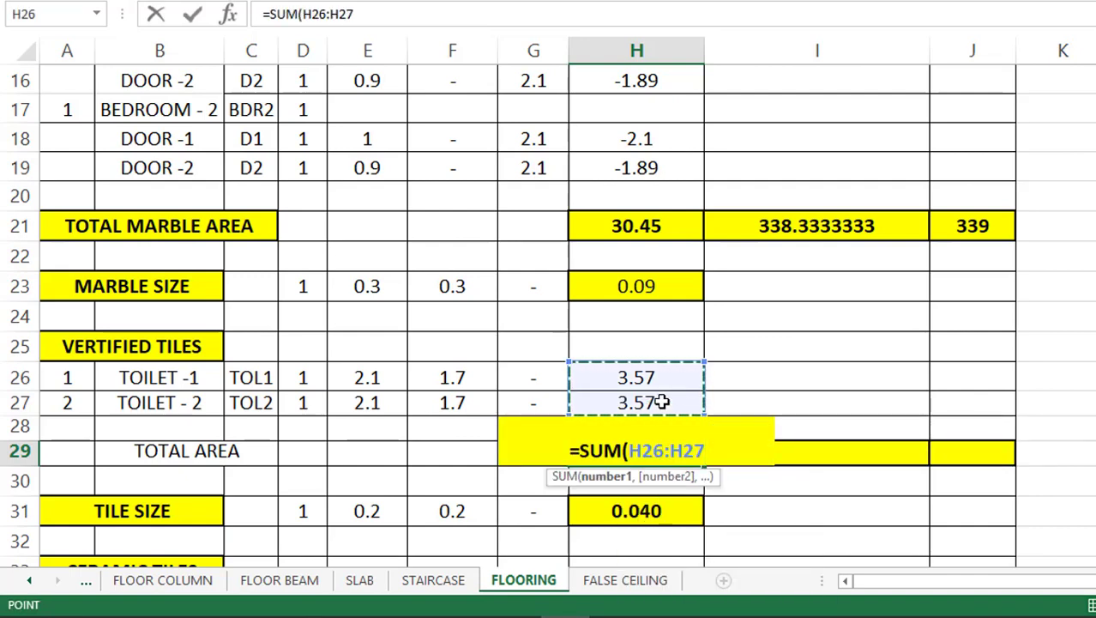
text())
key(Return)
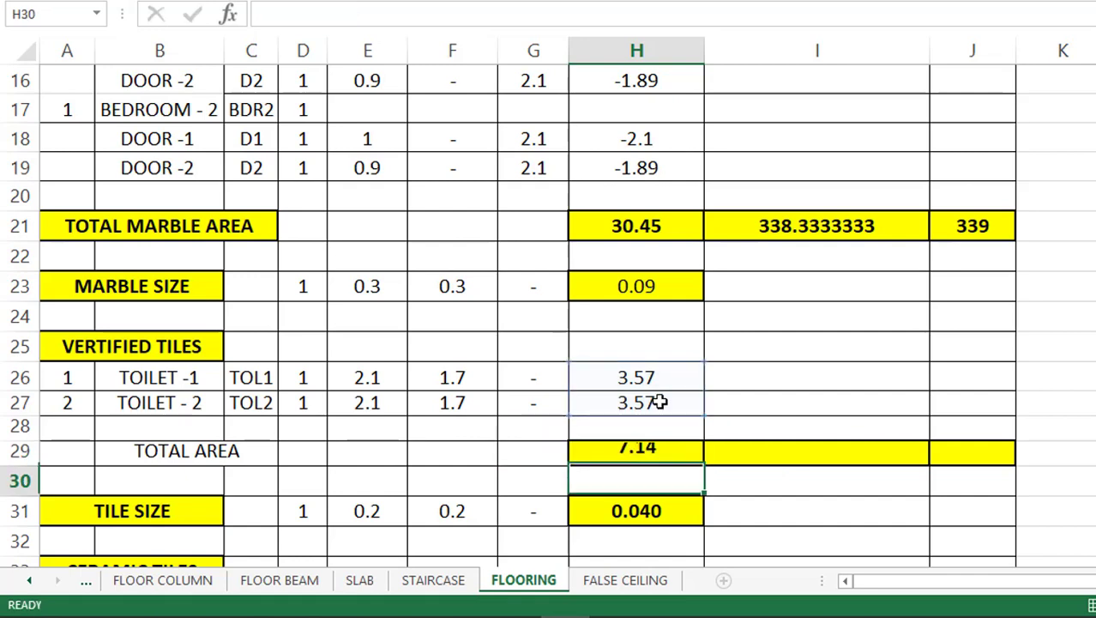
click(657, 450)
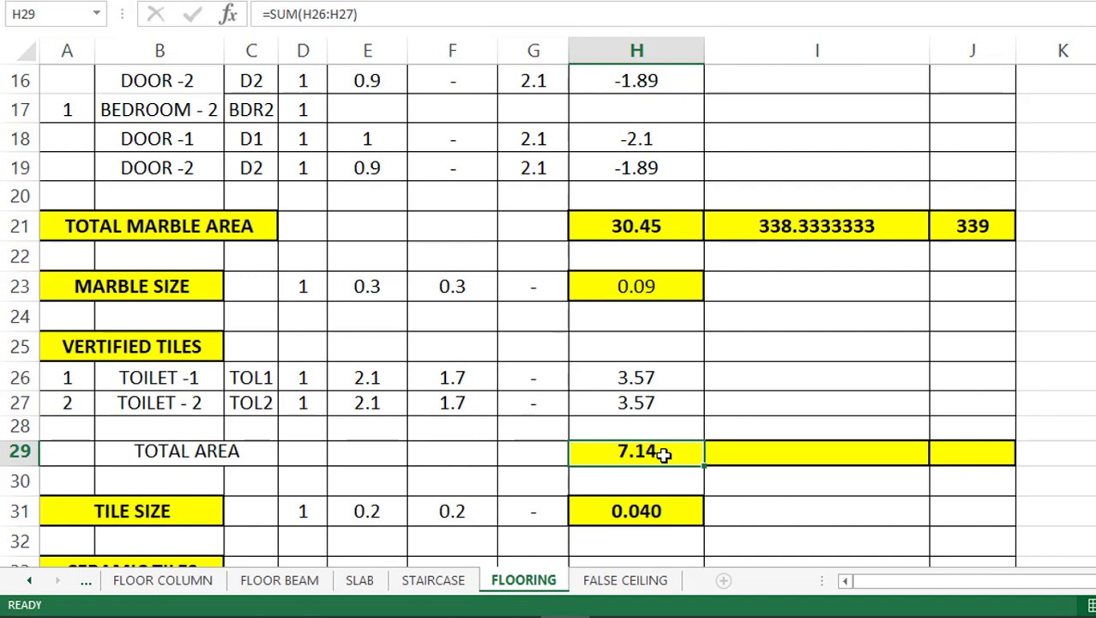
Calculate the number of vertified tiles in I29 by dividing the total area by the tile size with =H29/H31.
click(757, 449)
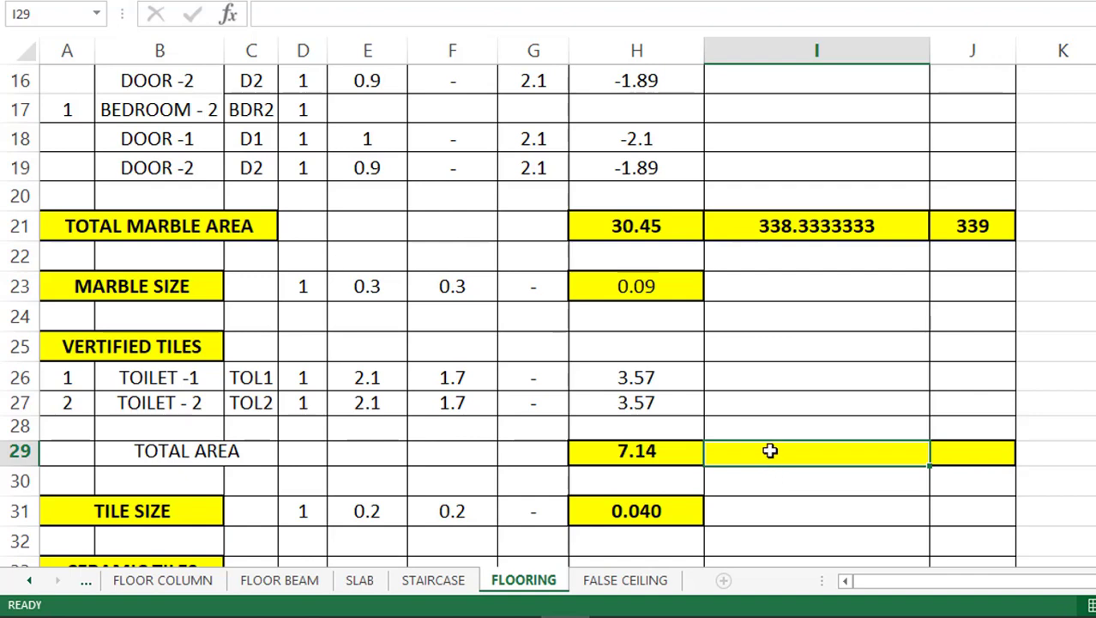
text(=)
click(639, 450)
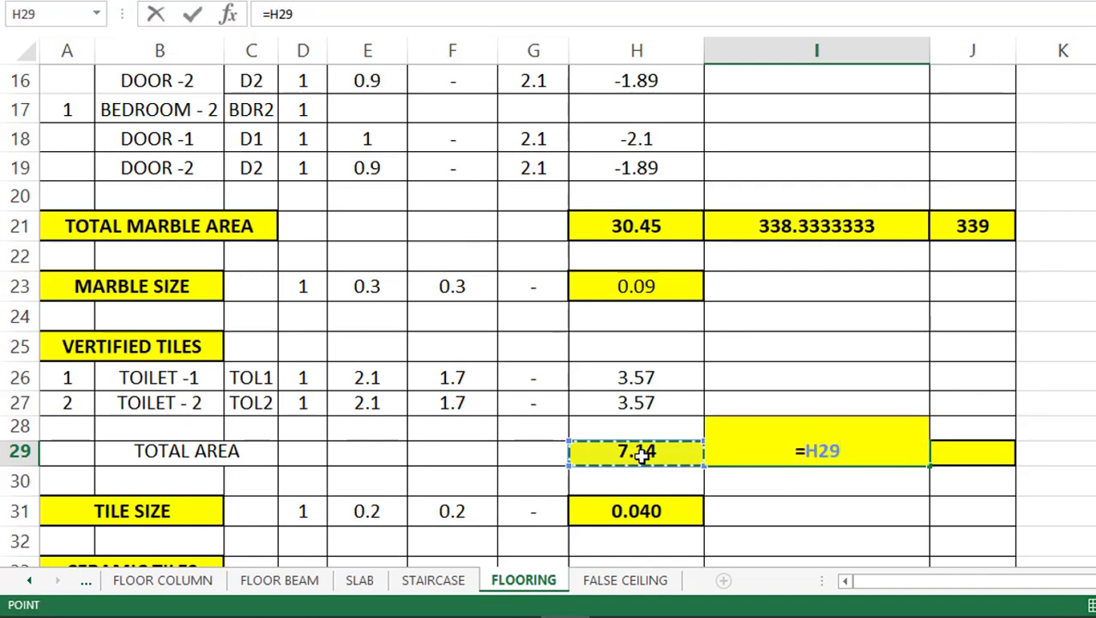
text(/)
click(645, 508)
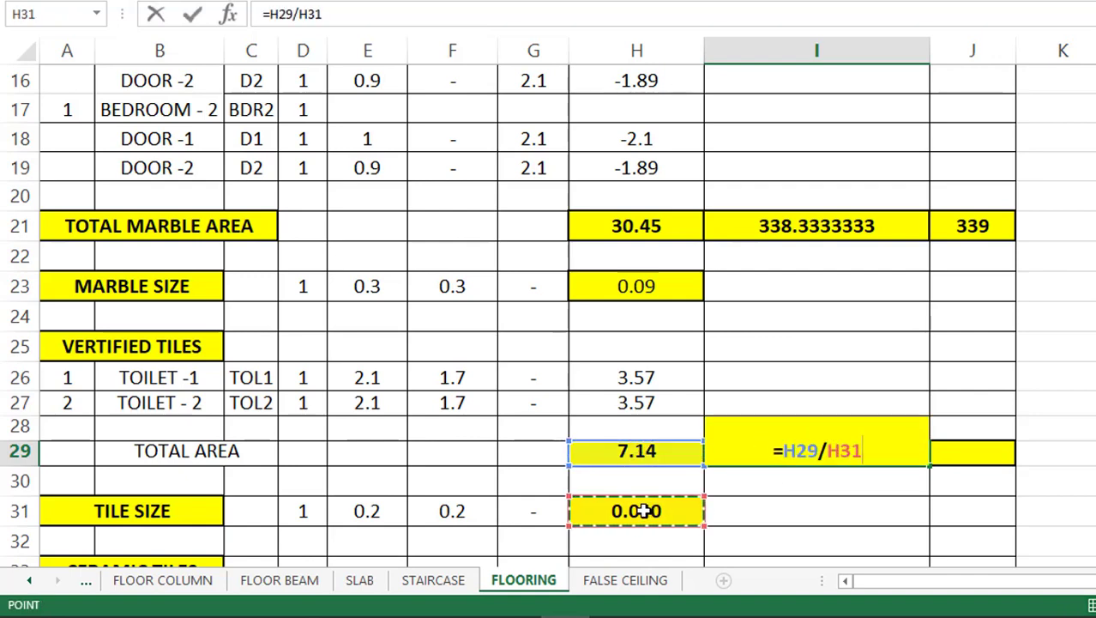
key(Return)
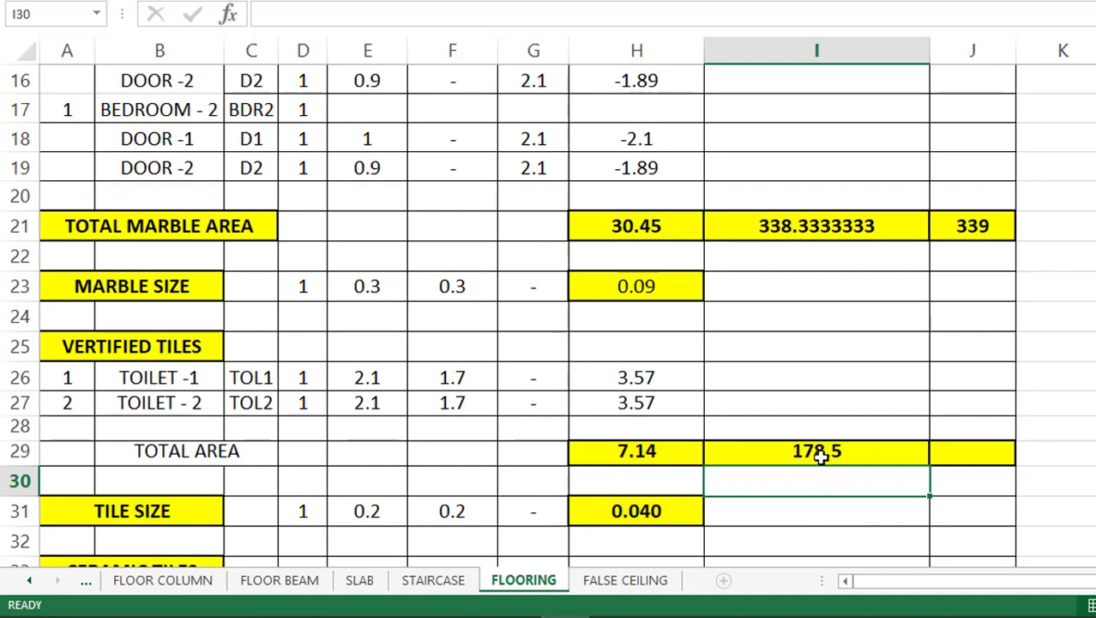
Enter the rounded-up vertified tile count 179 in J29.
click(987, 458)
text(179)
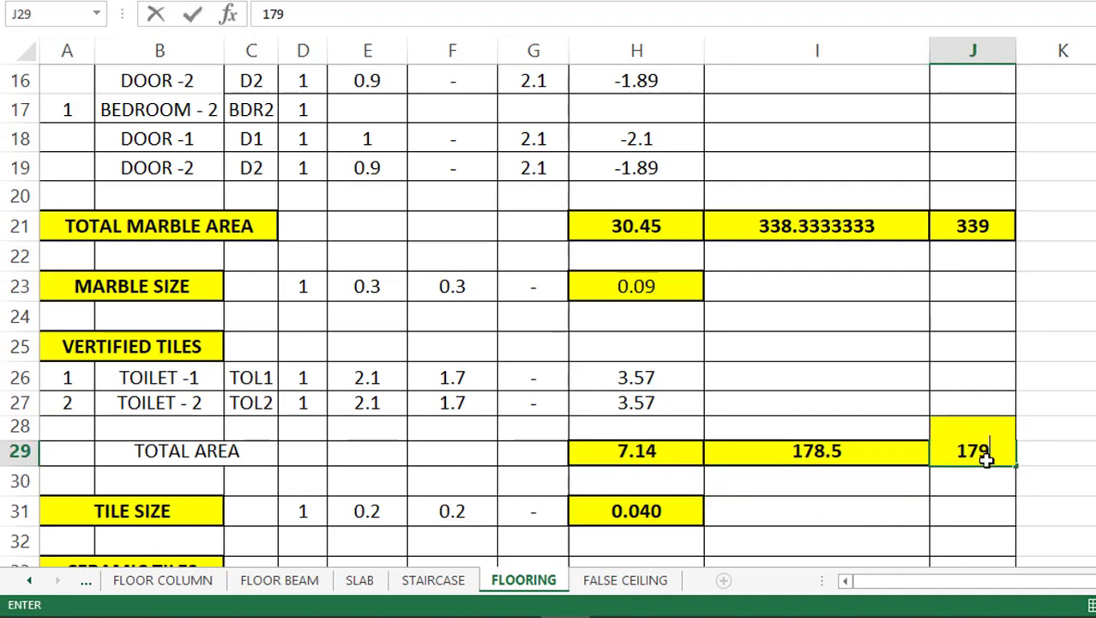
key(ctrl+Return)
key(Return)
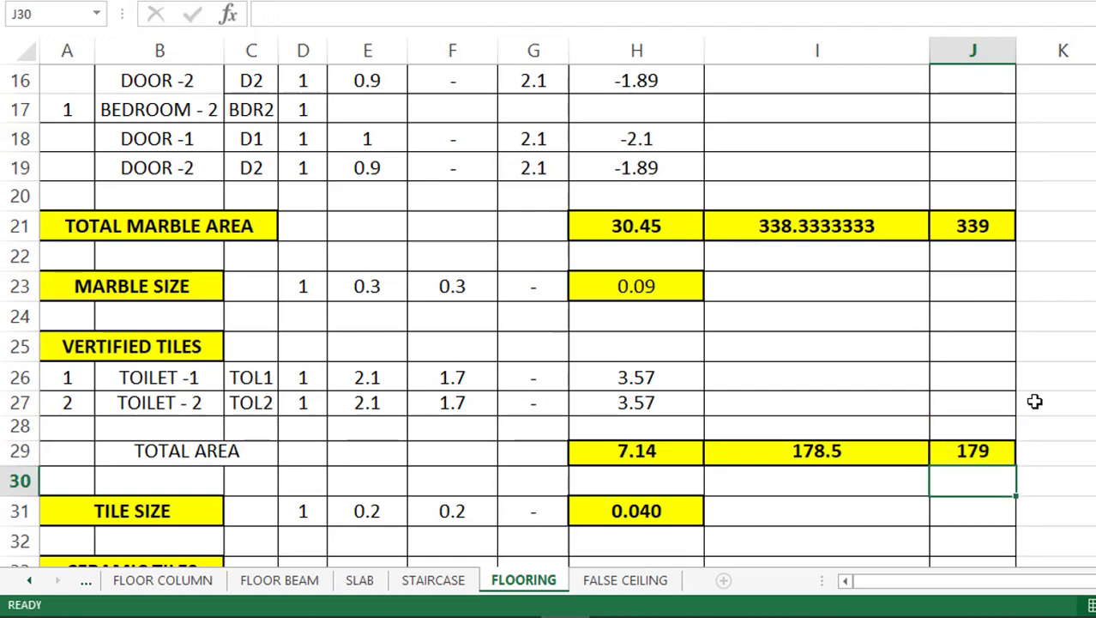
Calculate the TOILET -1 ceramic tile area in H34 with =(E34+F34)*2*G34 and copy the formula down to H35 for TOILET - 2.
scroll(447, 429, down, 2)
scroll(447, 429, down, 1)
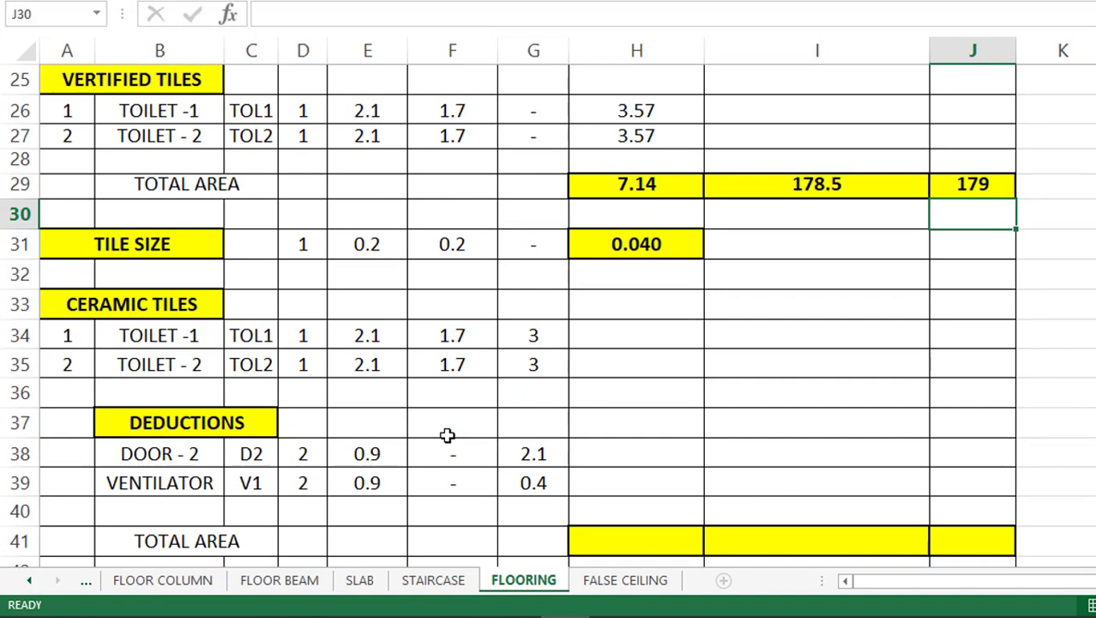
drag(530, 334, 536, 361)
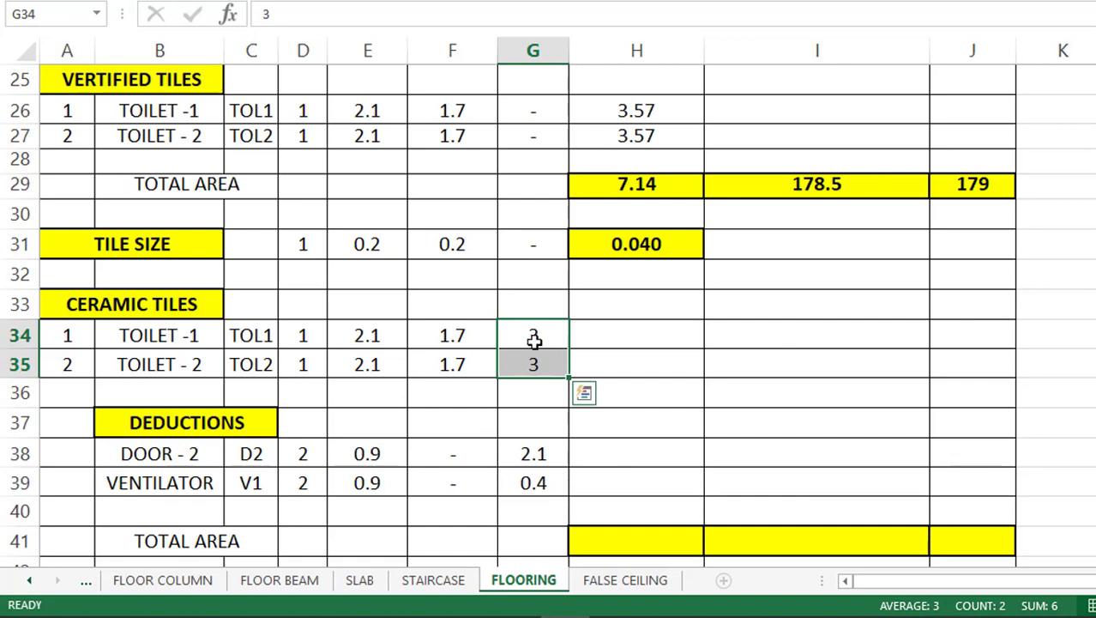
click(651, 335)
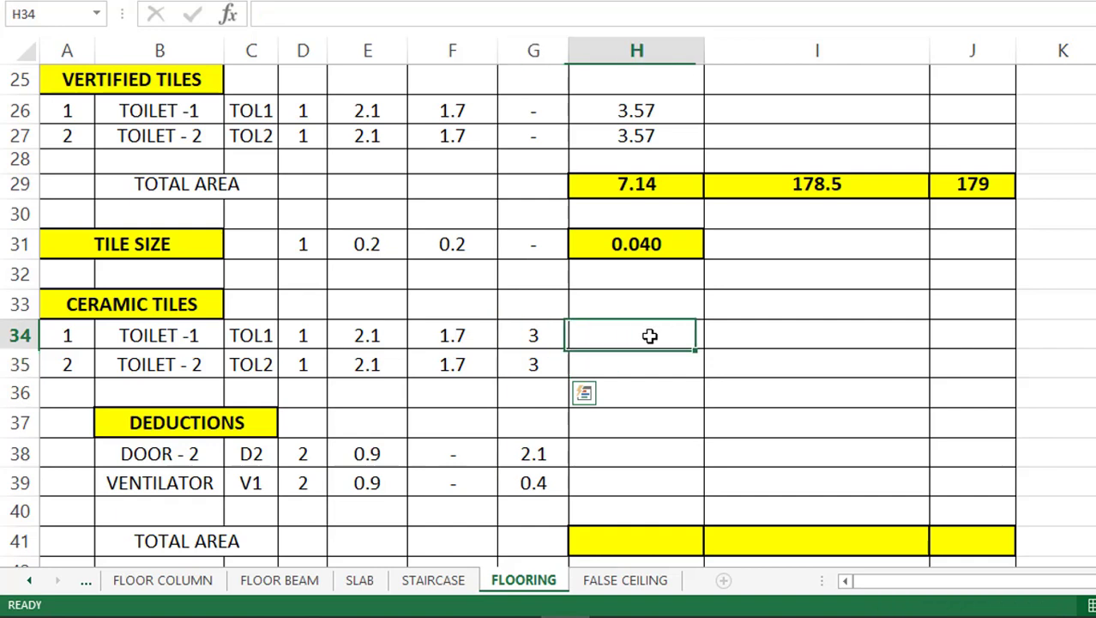
text(=()
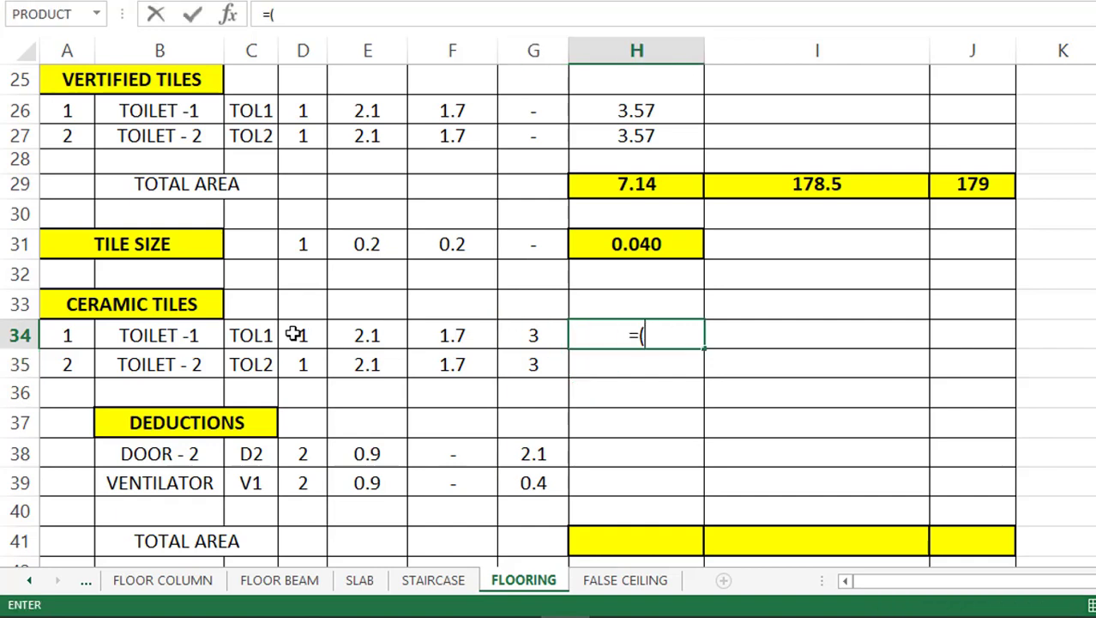
click(379, 334)
text(+)
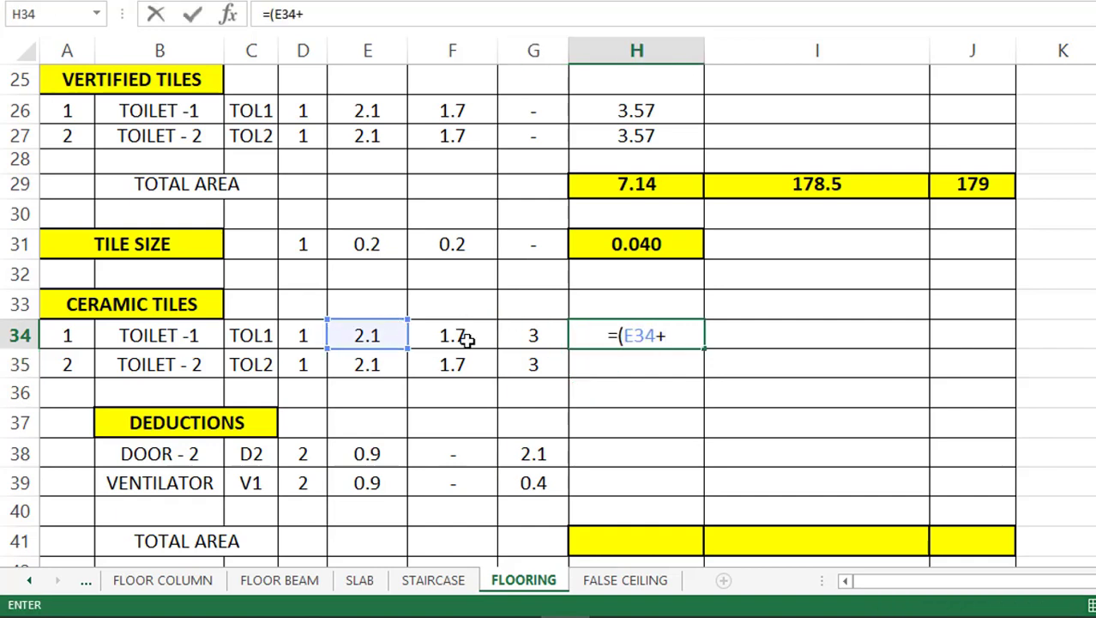
click(465, 339)
text())
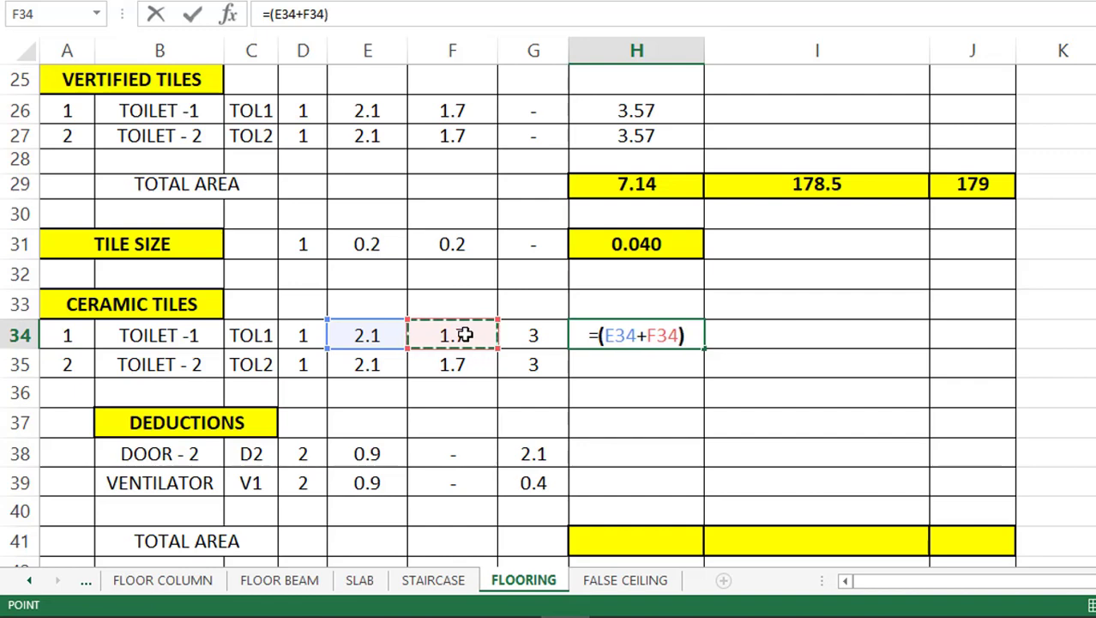
text(*2*)
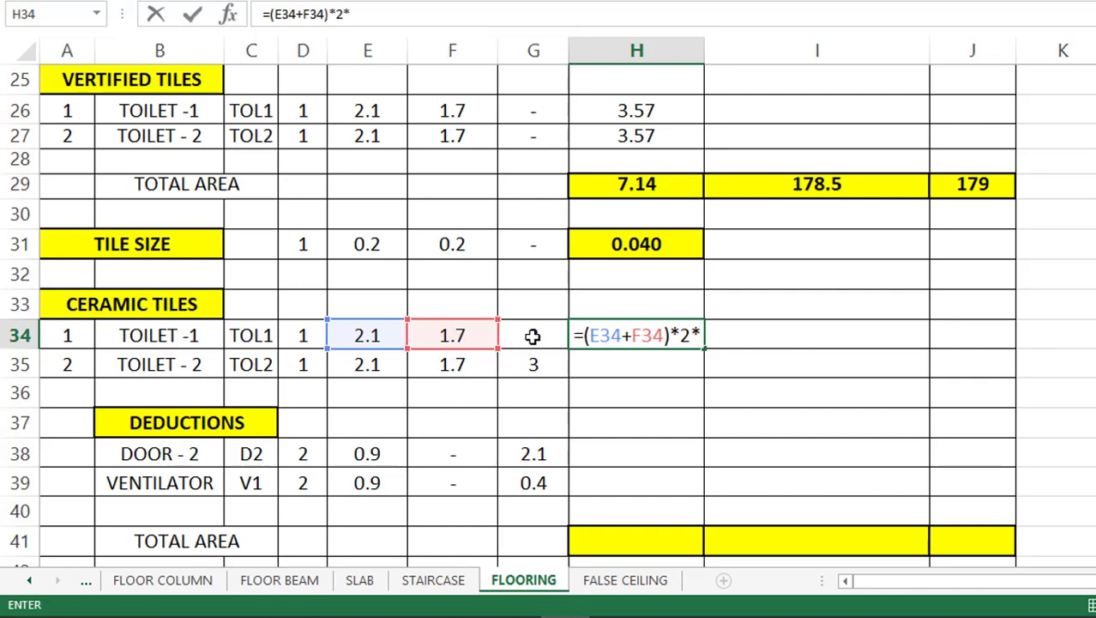
click(532, 336)
key(Return)
click(648, 332)
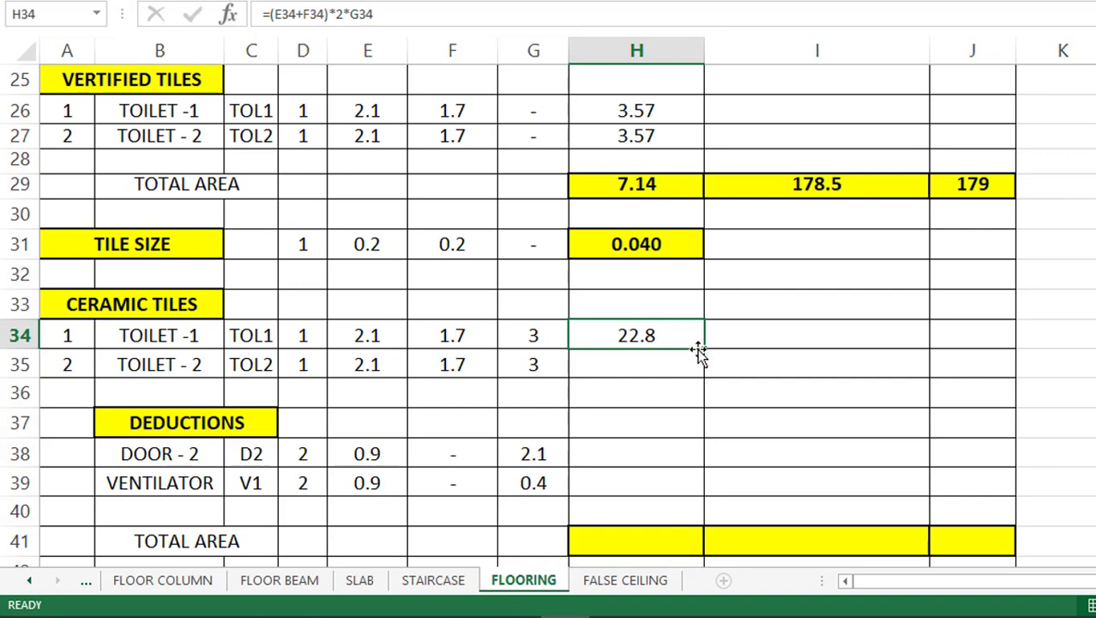
drag(701, 349, 700, 367)
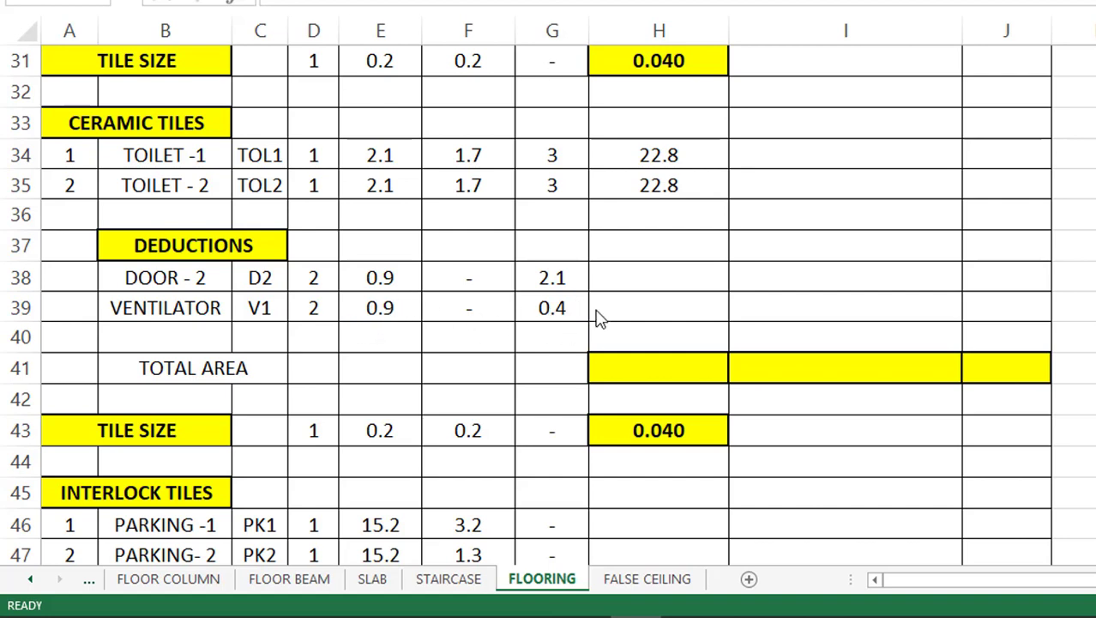
Calculate the DOOR - 2 deduction in H38 with =-(E38*G38)*D38 and copy the formula down to H39 for the ventilator.
click(640, 273)
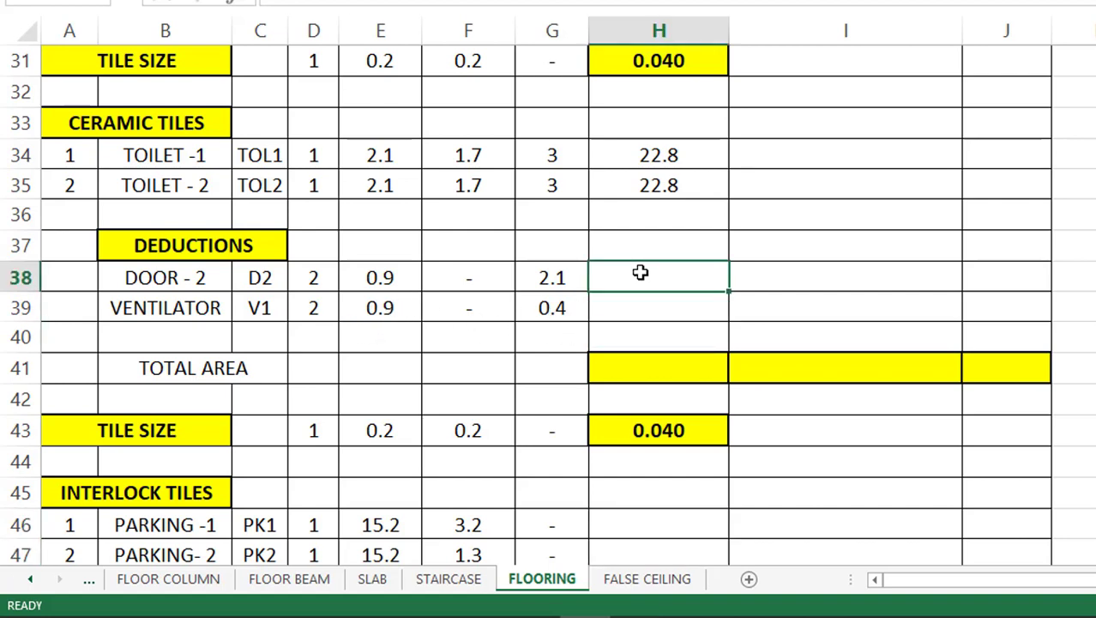
text(=-()
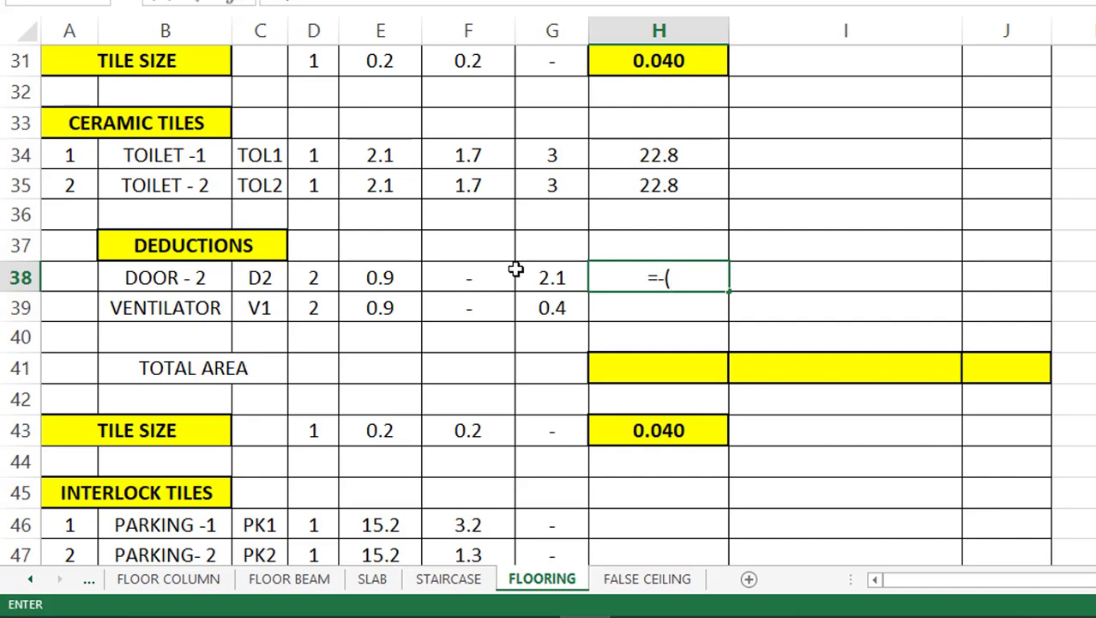
click(377, 279)
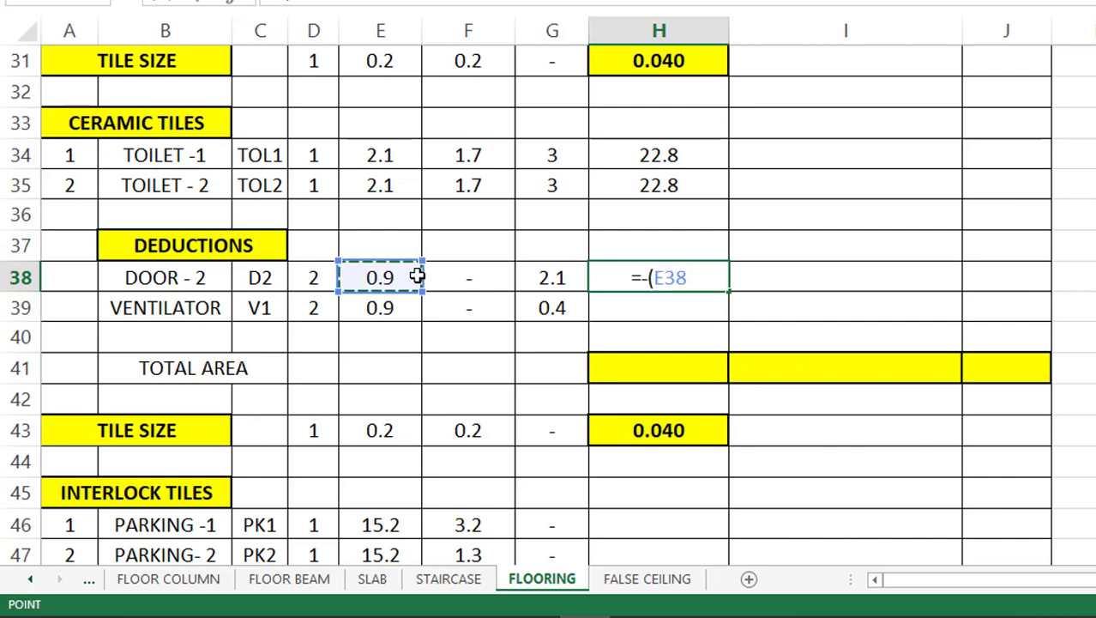
text(*)
click(555, 275)
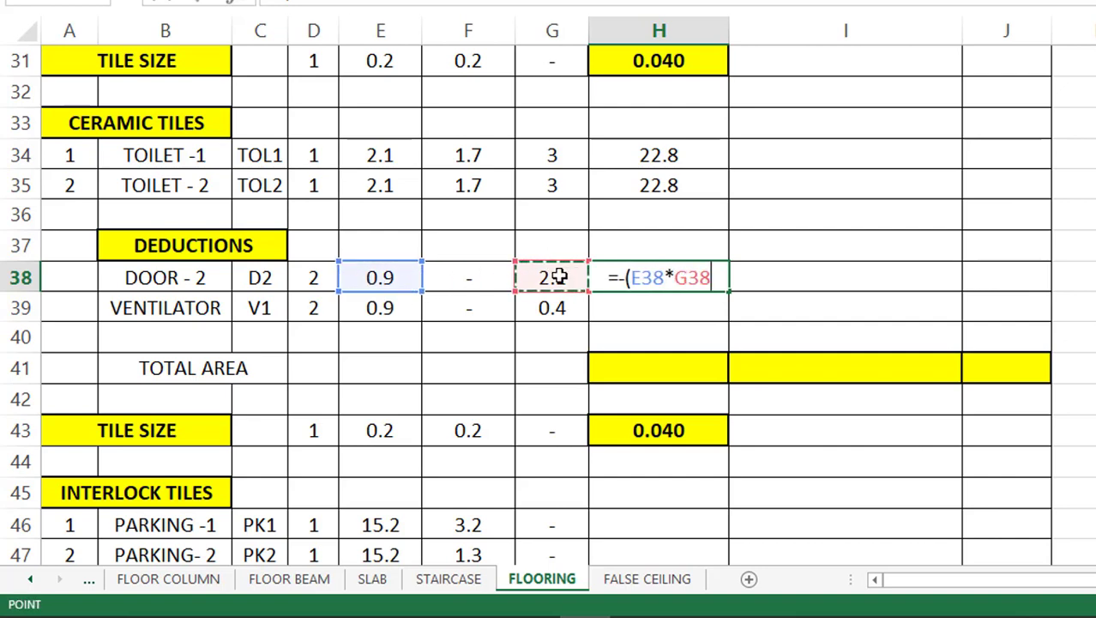
text()*)
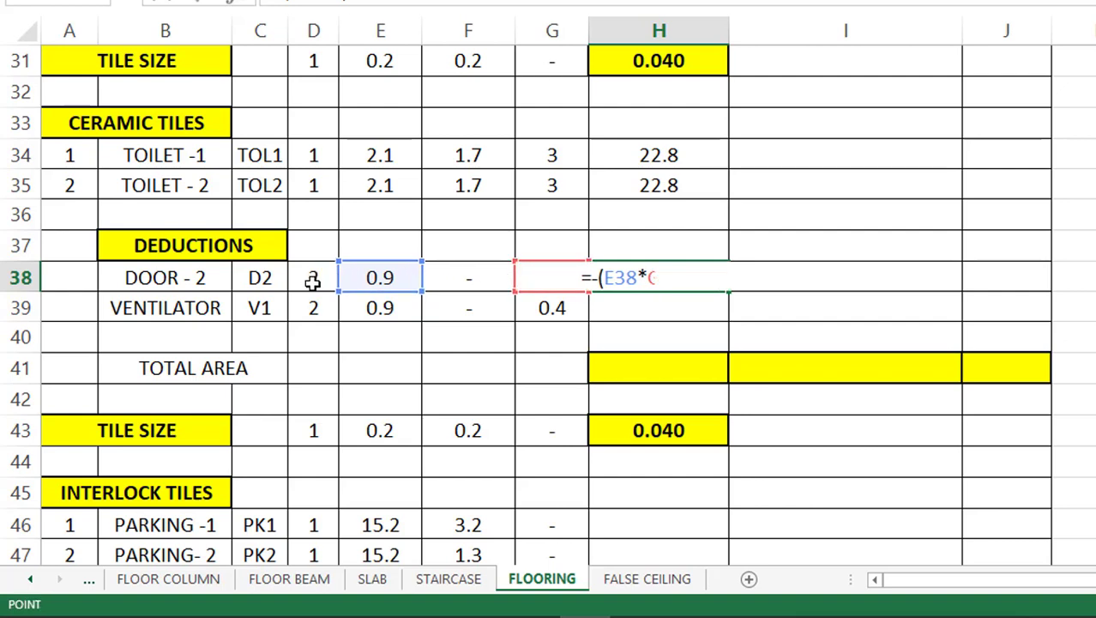
click(313, 277)
key(Return)
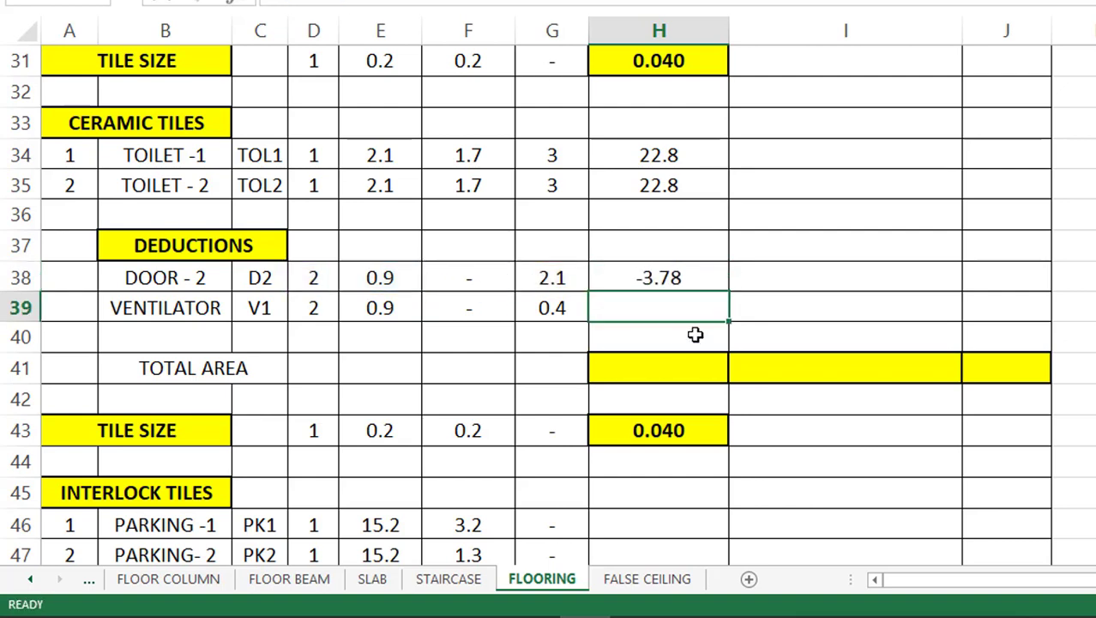
click(717, 282)
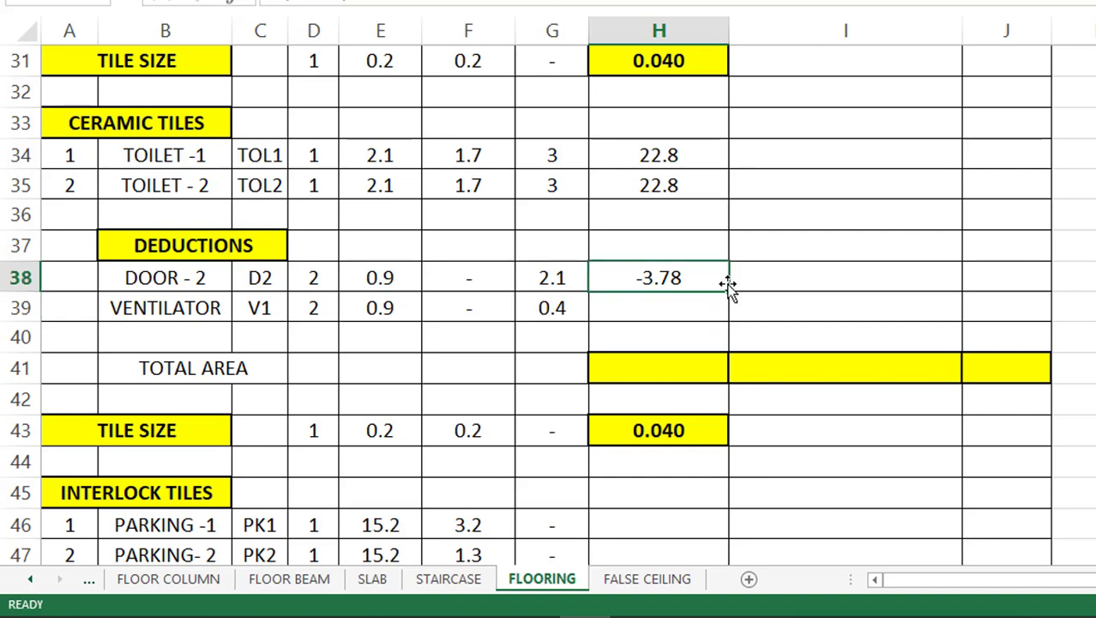
mouse_move(726, 292)
mouse_down()
mouse_move(723, 326)
mouse_move(722, 307)
mouse_up()
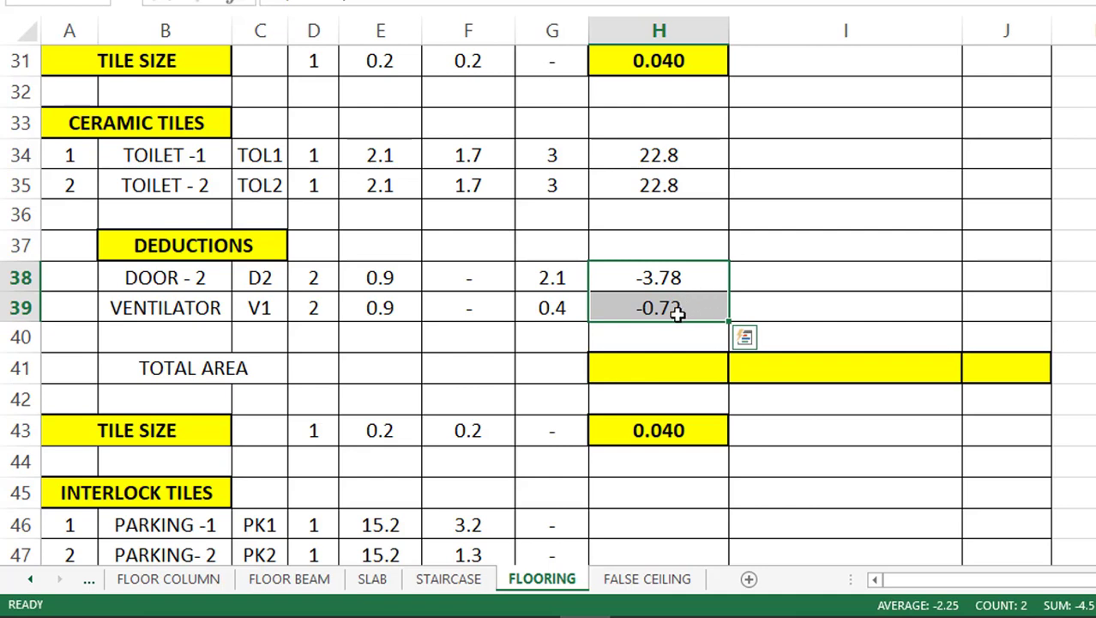
Total the ceramic tile area including deductions in H41 by summing H34:H39.
click(642, 371)
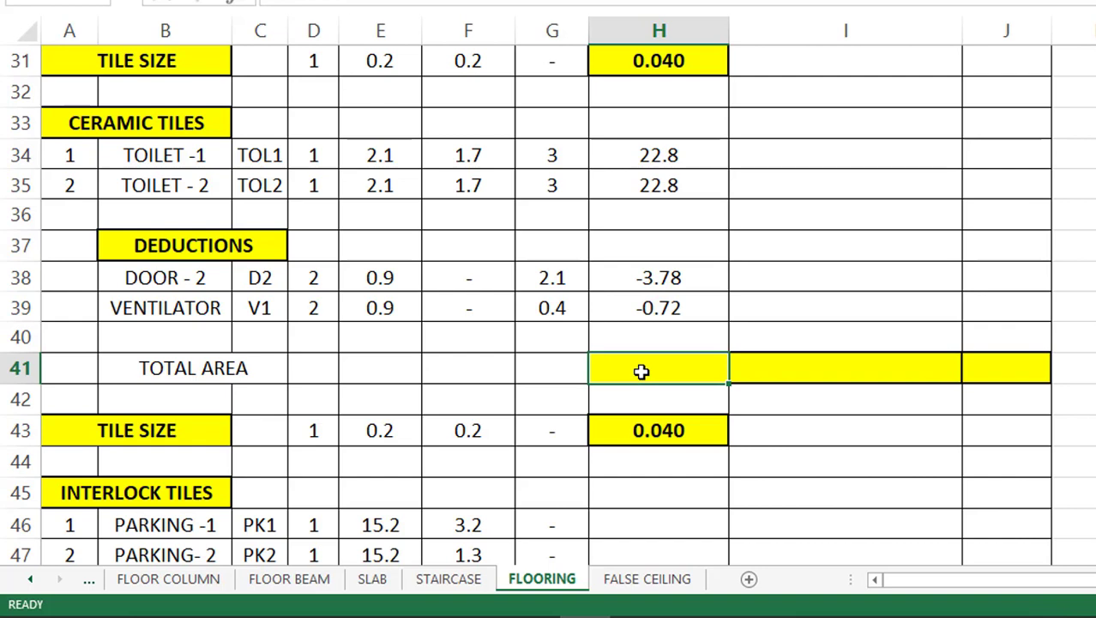
text(=)
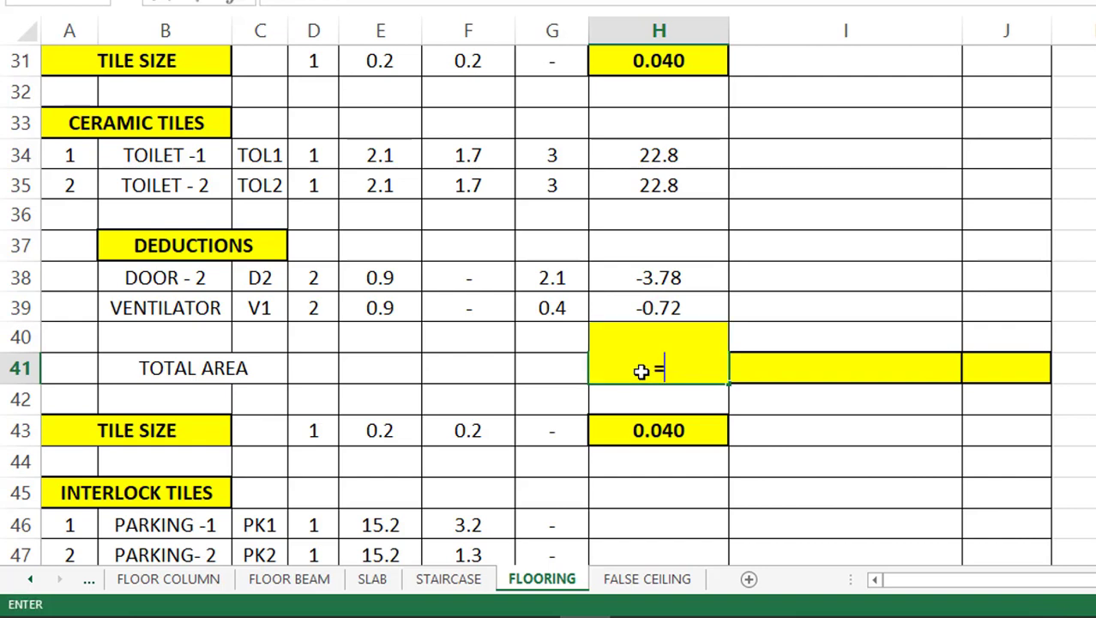
text(SUM()
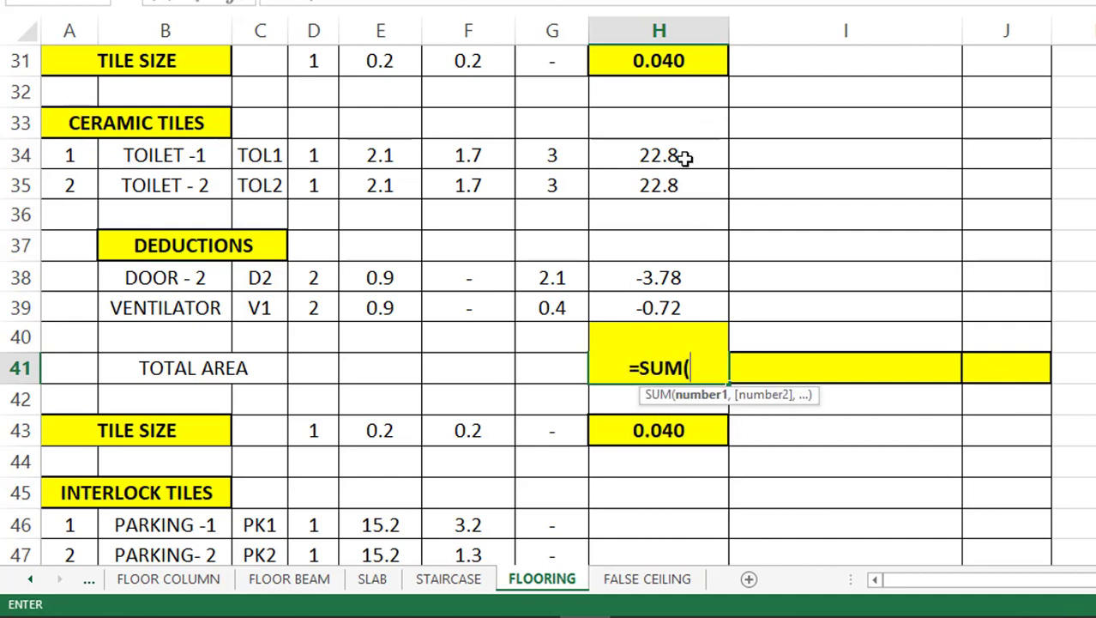
drag(685, 157, 684, 309)
key(Return)
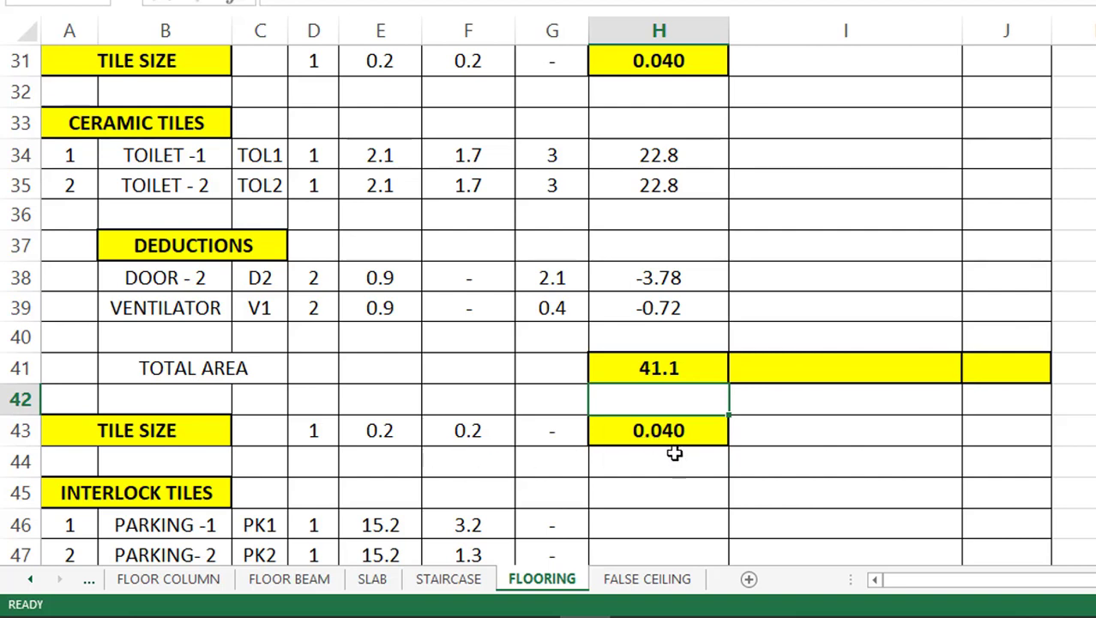
Calculate the number of ceramic tiles in I41 by dividing the total area by the tile size with =H41/H43.
click(824, 372)
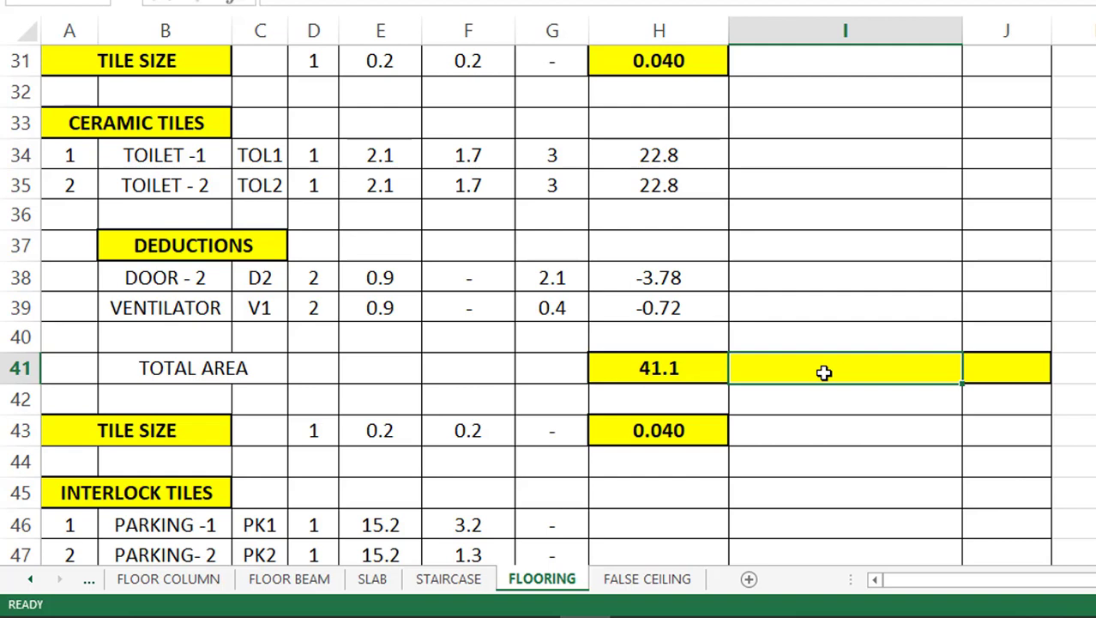
text(=)
click(656, 367)
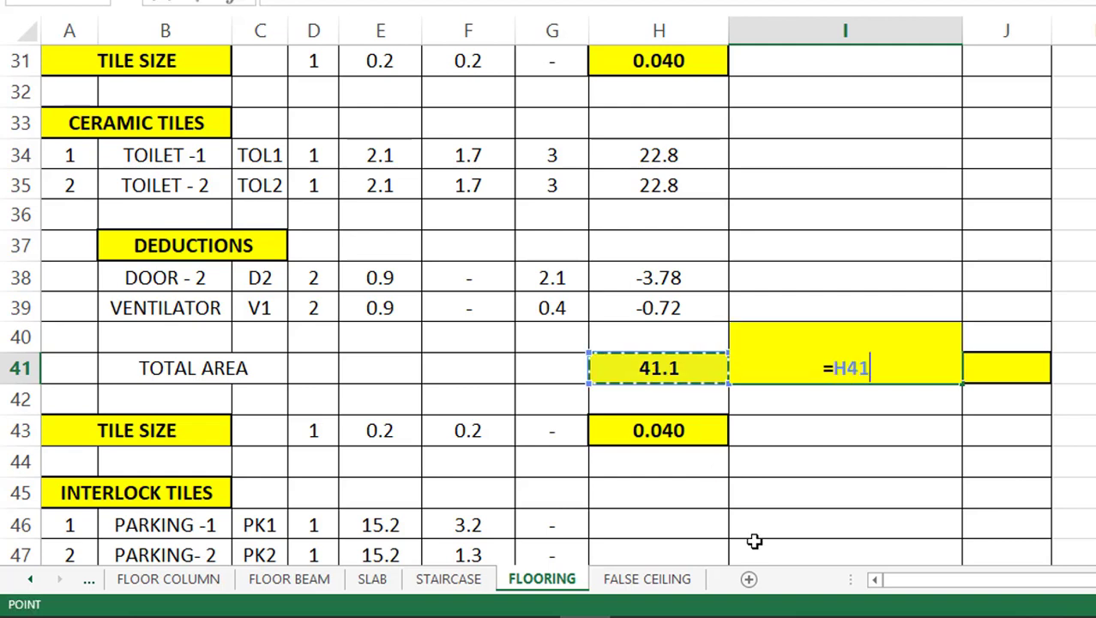
text(/)
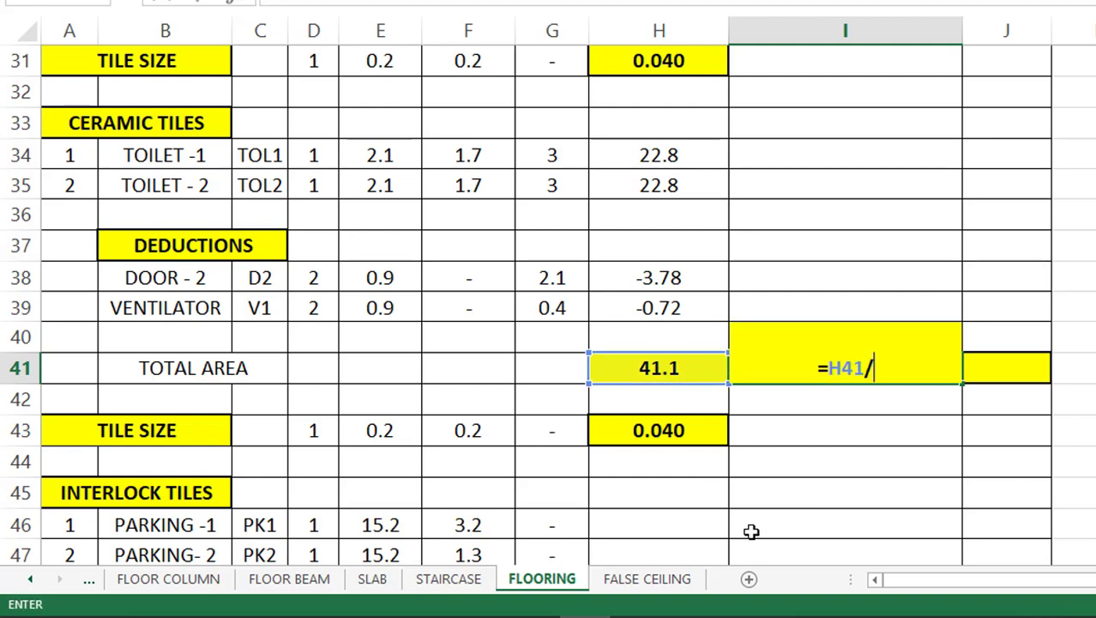
click(668, 431)
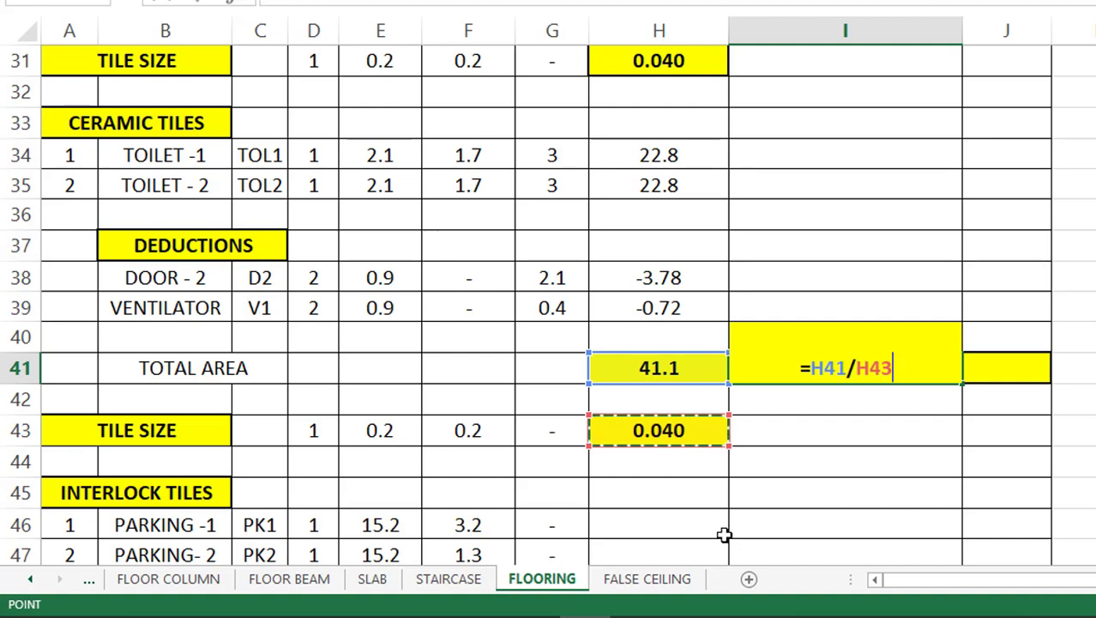
key(Return)
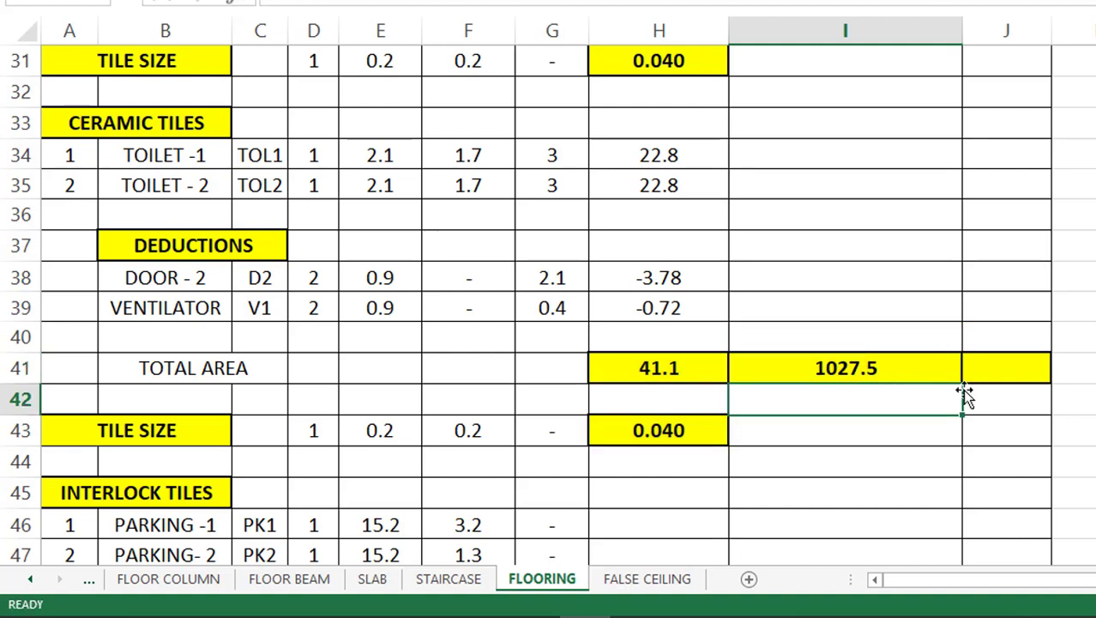
Enter the rounded-up ceramic tile count 1028 in J41.
click(993, 365)
double_click(994, 366)
text(1028)
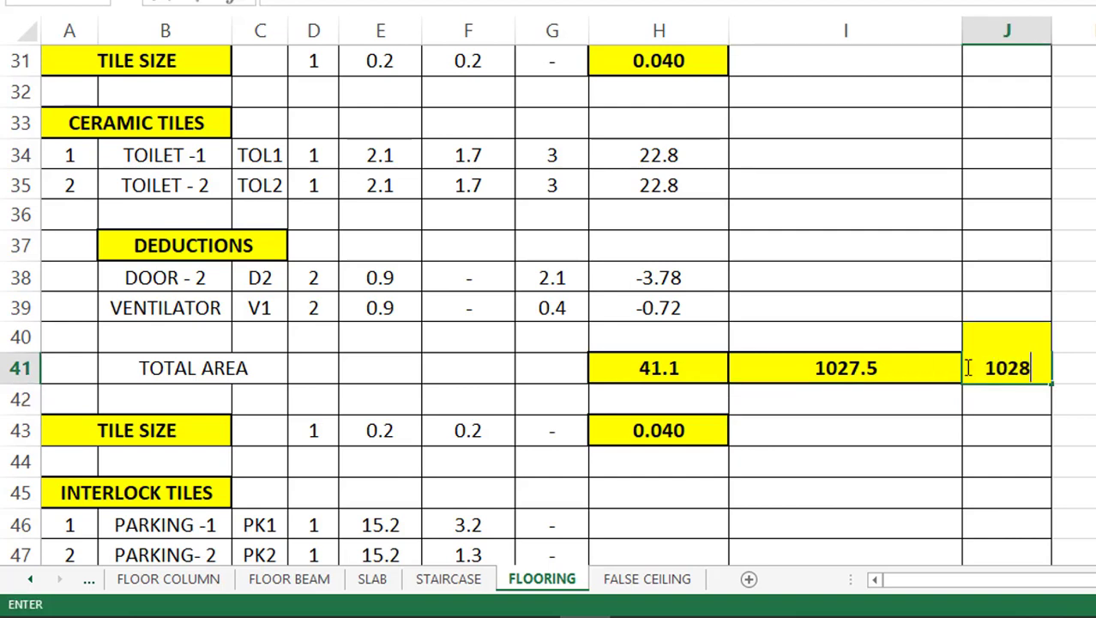
click(921, 451)
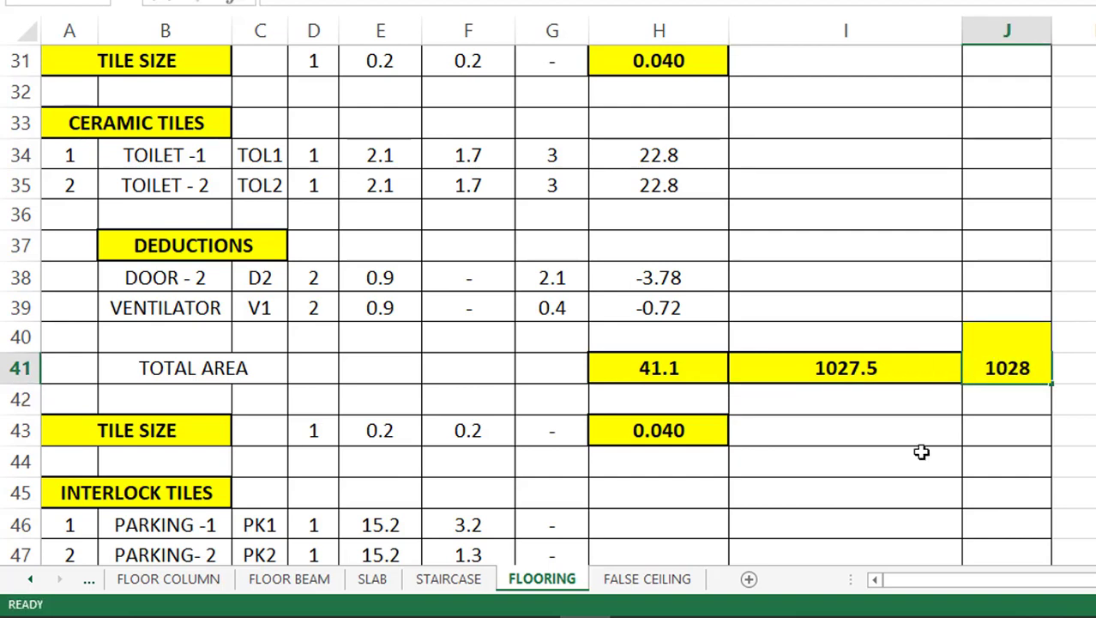
scroll(768, 351, down, 2)
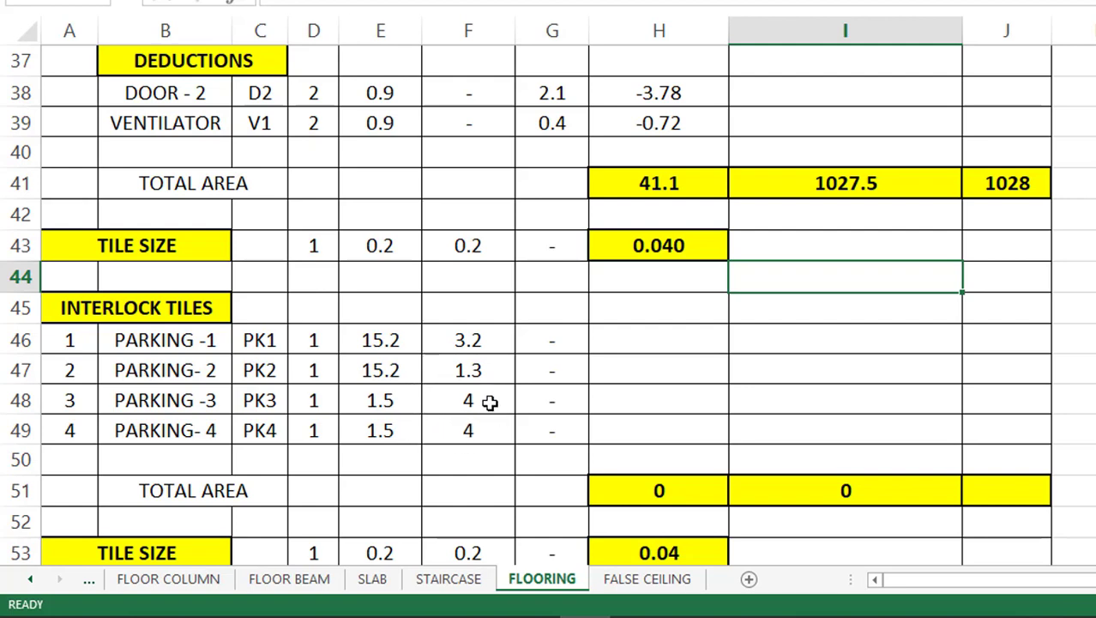
Calculate the PARKING -1 interlock tile area in H46 with =(E46*F46) and copy the formula down to H49.
click(640, 340)
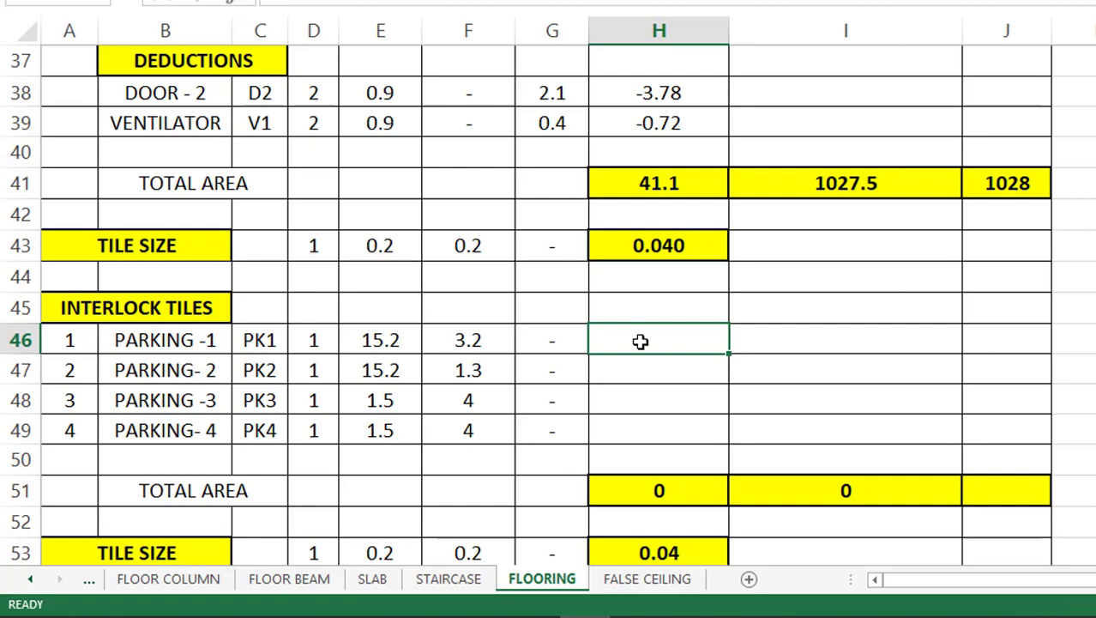
text(=()
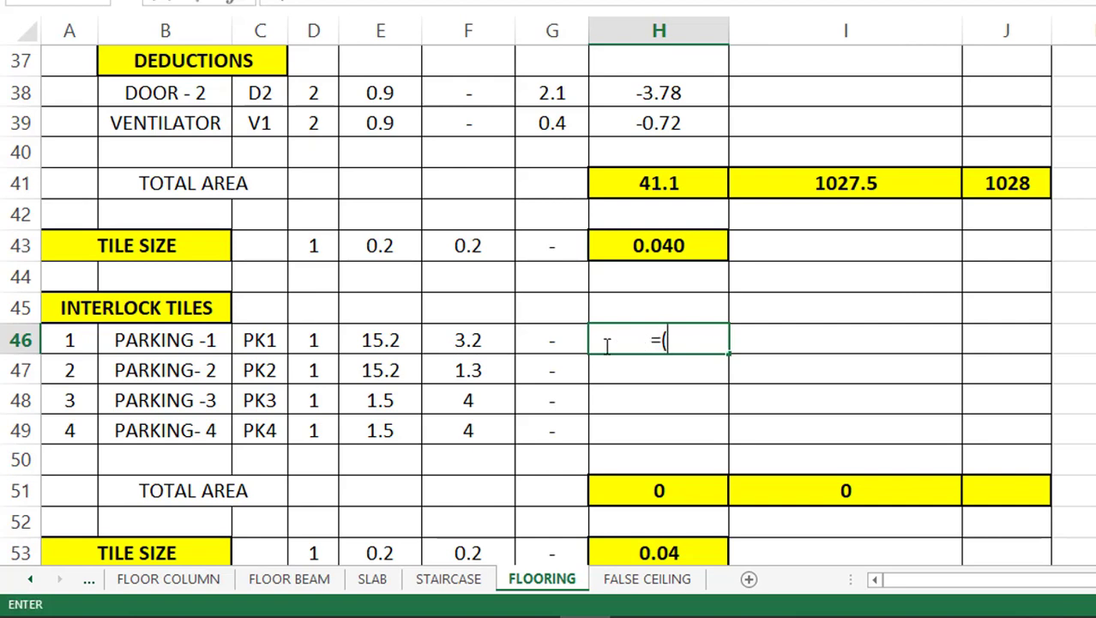
click(391, 341)
text(*)
click(475, 335)
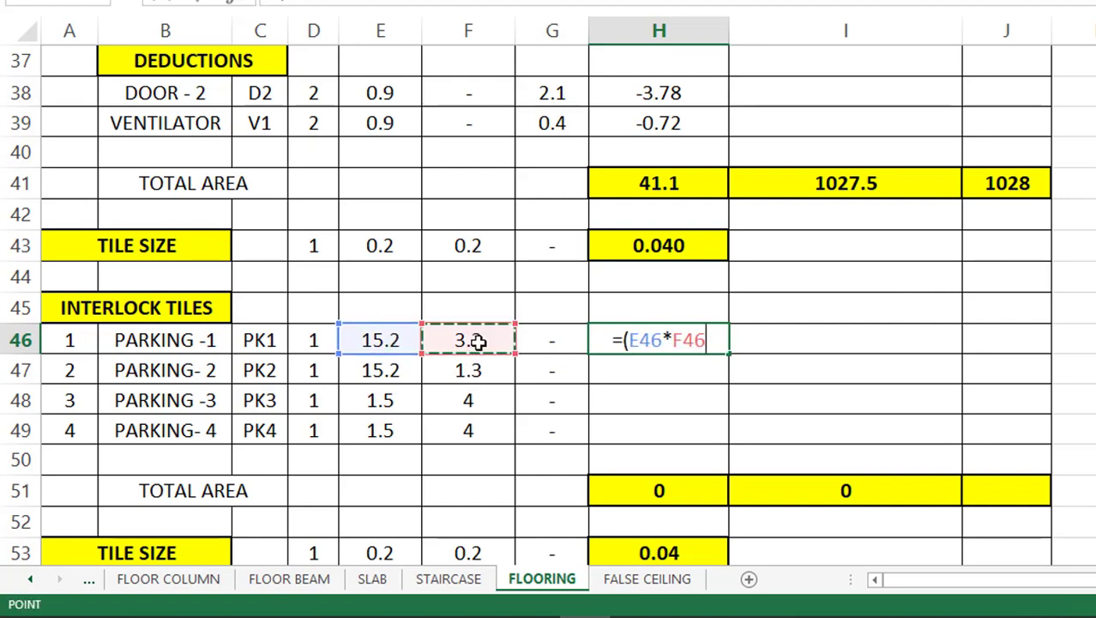
text())
key(Return)
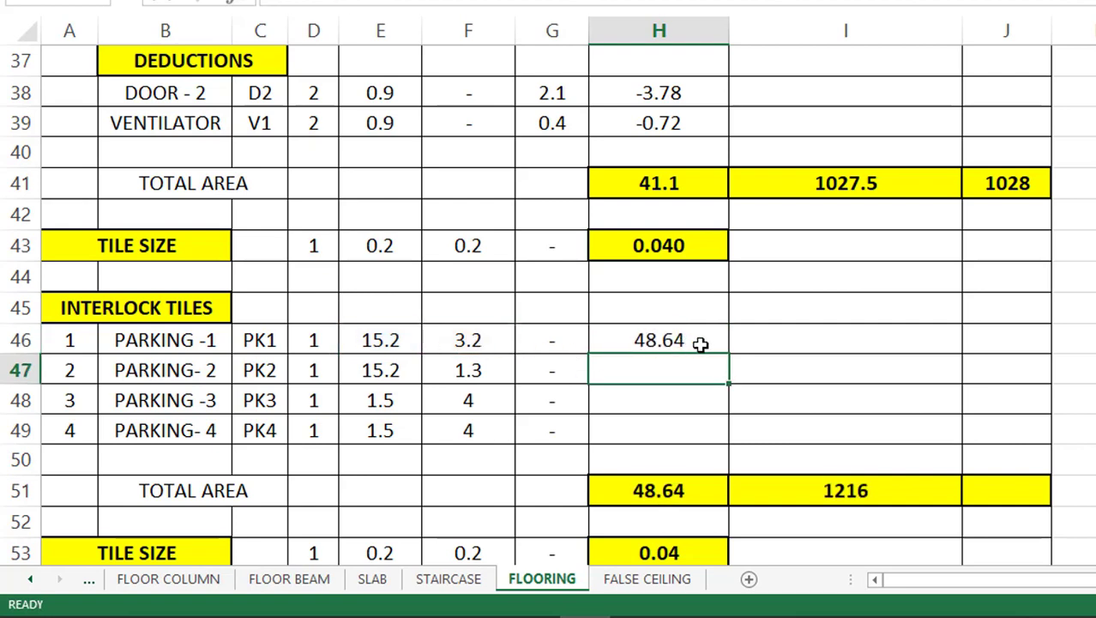
click(701, 344)
drag(729, 350, 717, 431)
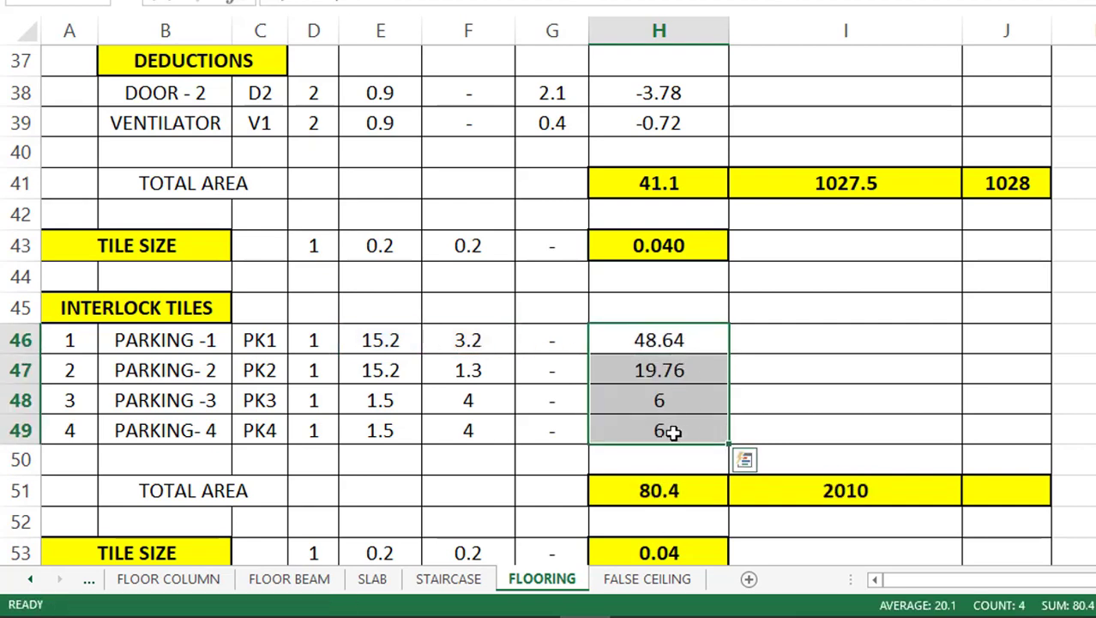
Calculate the number of interlock tiles in I51 by dividing the total area by the tile size with =H51/H53.
click(686, 490)
scroll(394, 395, down, 2)
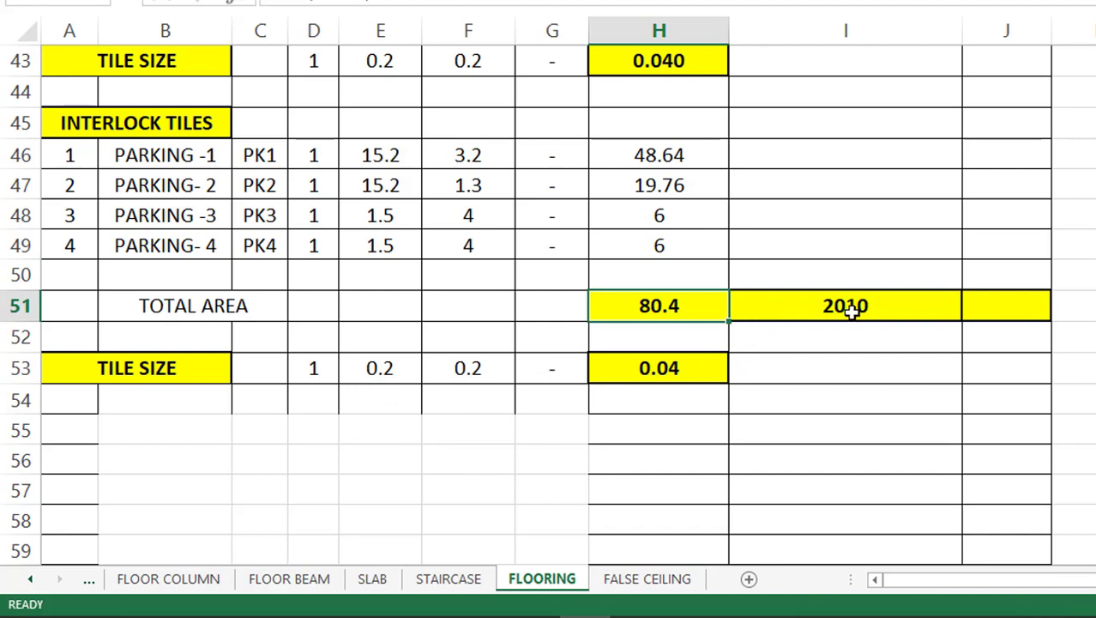
click(825, 309)
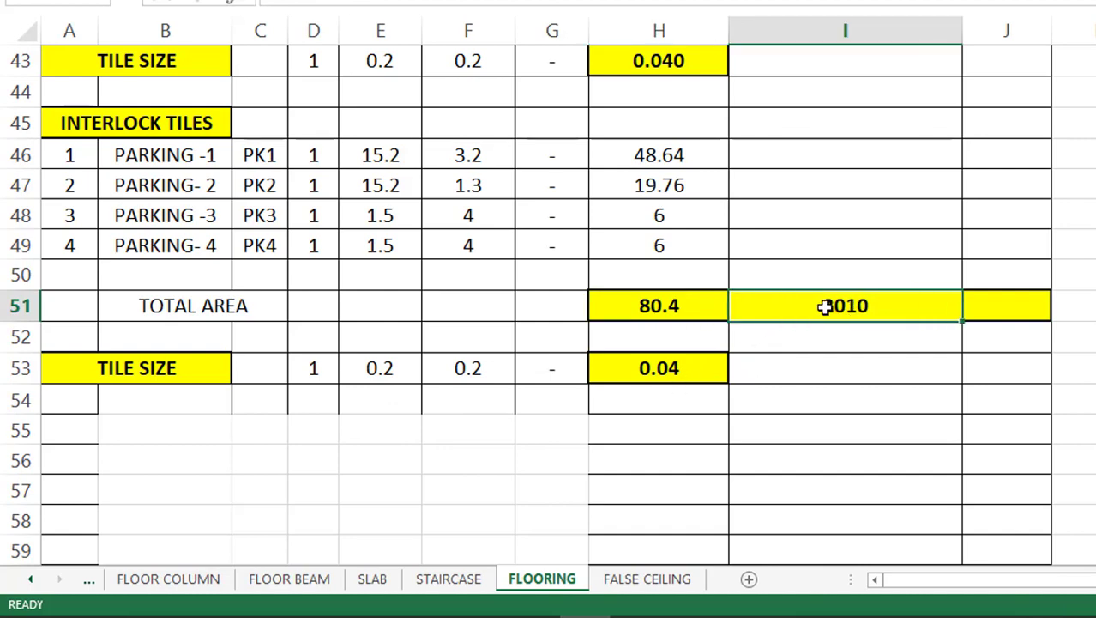
text(=)
click(686, 307)
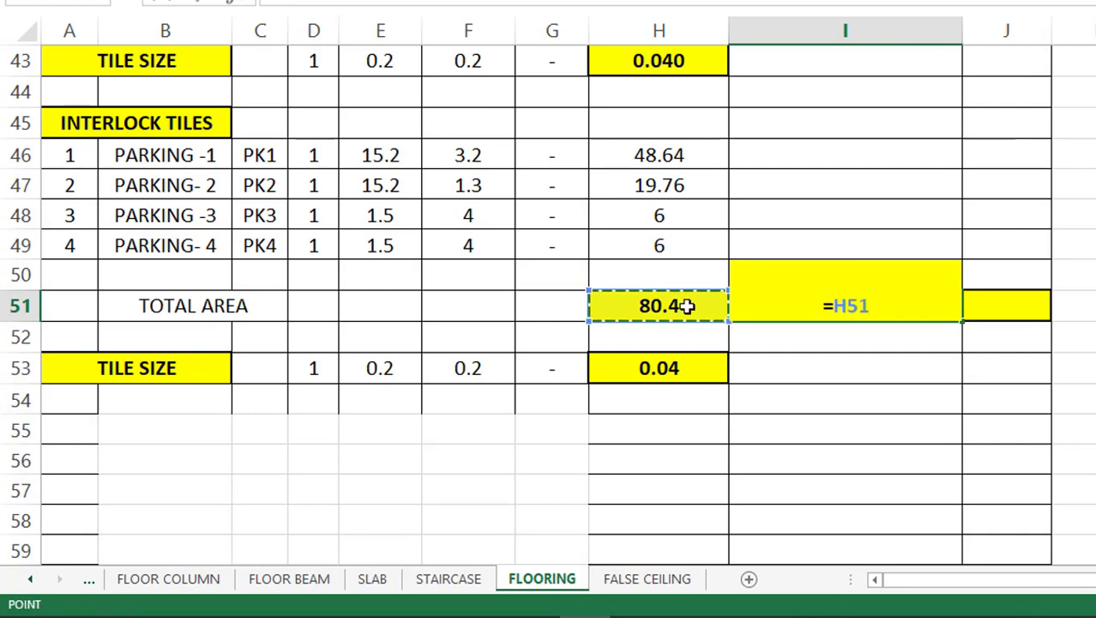
text(/)
click(639, 370)
key(Return)
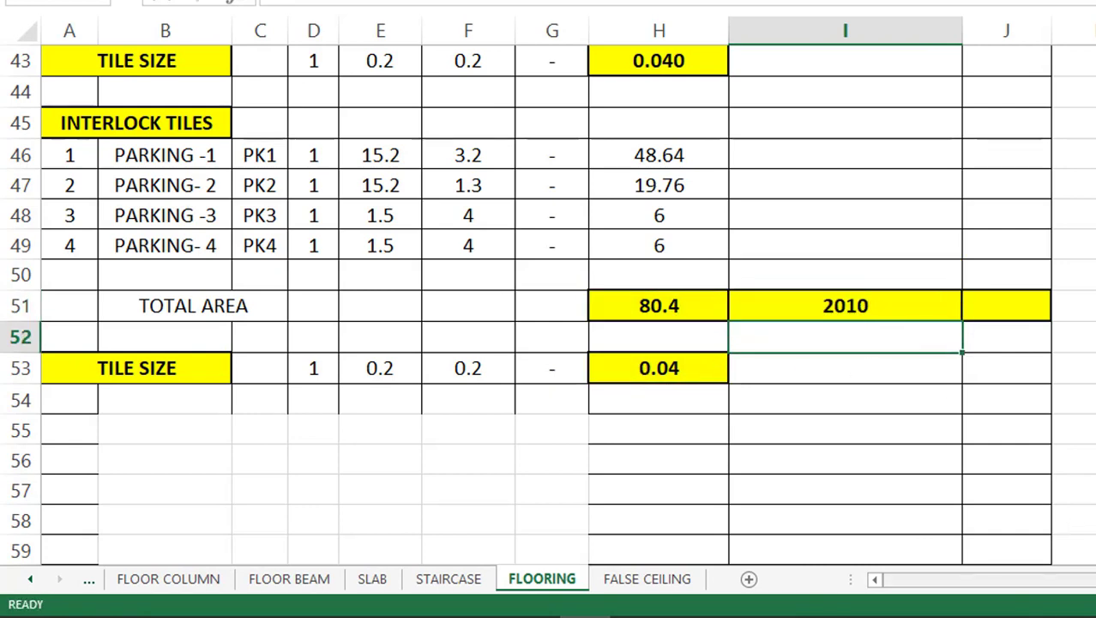
Enter the rounded-up counts in column Q of the summary table: 179 for vertified tiles and 1028 for ceramic tiles.
drag(1083, 579, 1095, 579)
scroll(1030, 428, up, 14)
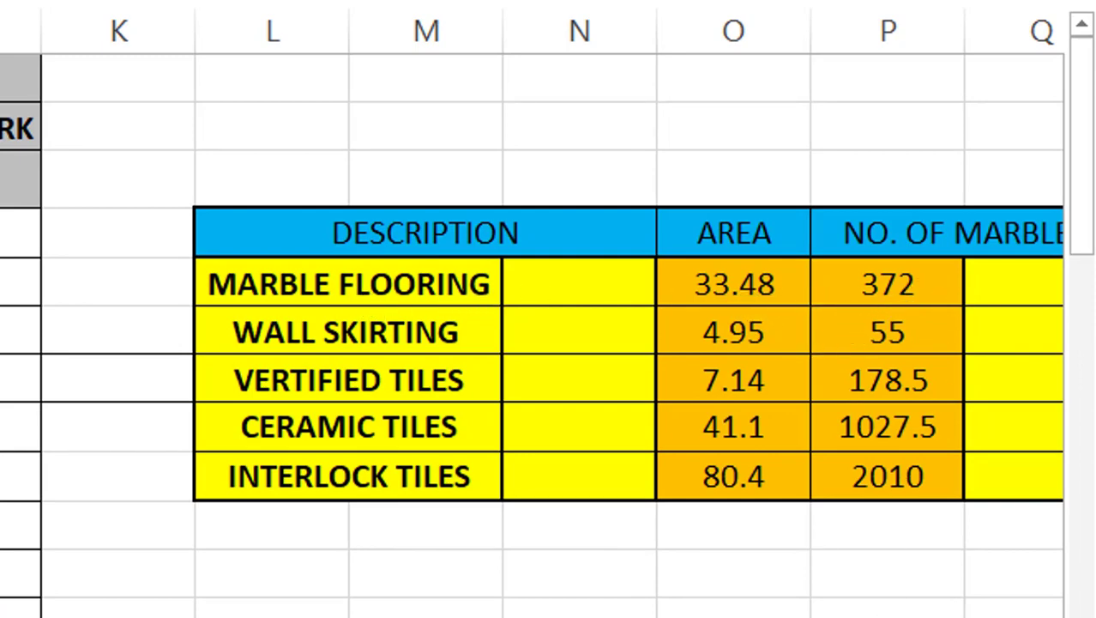
scroll(592, 457, right, 3)
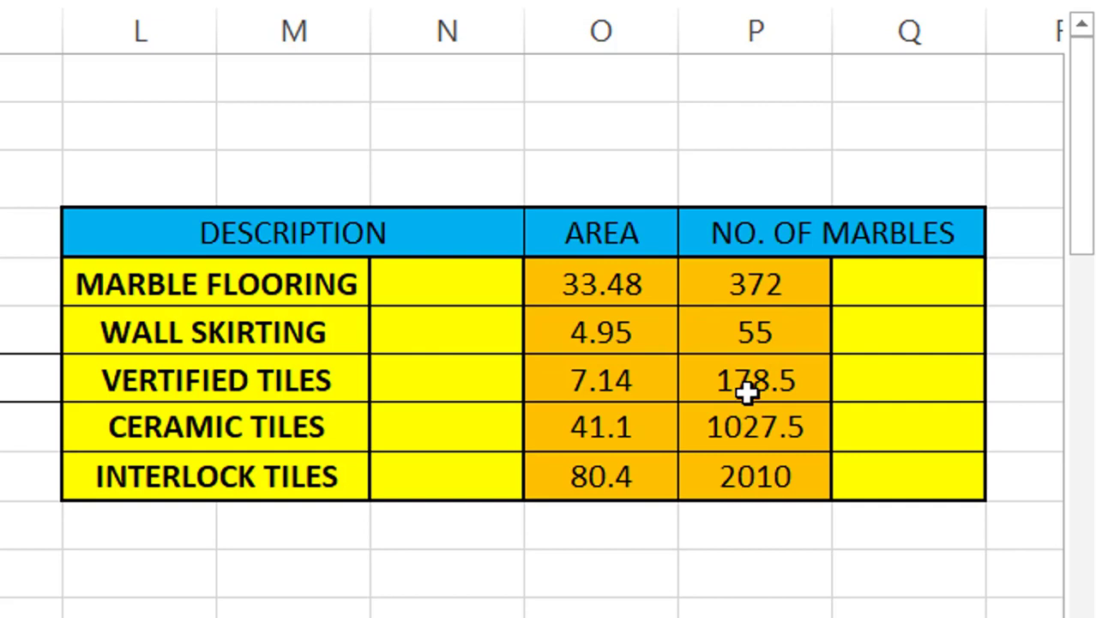
click(871, 392)
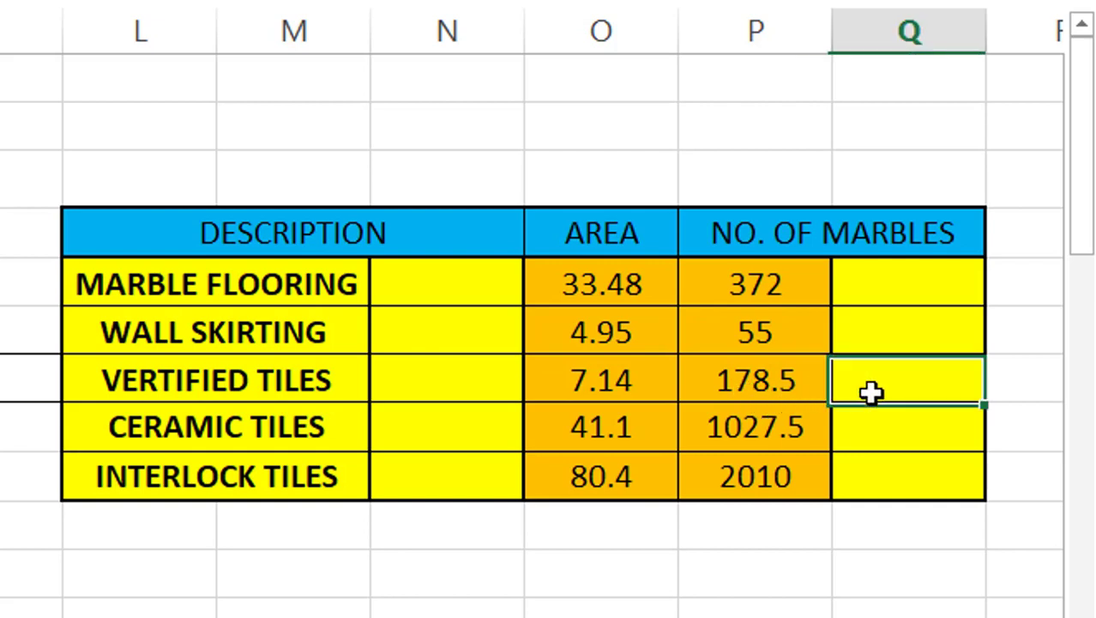
text(179)
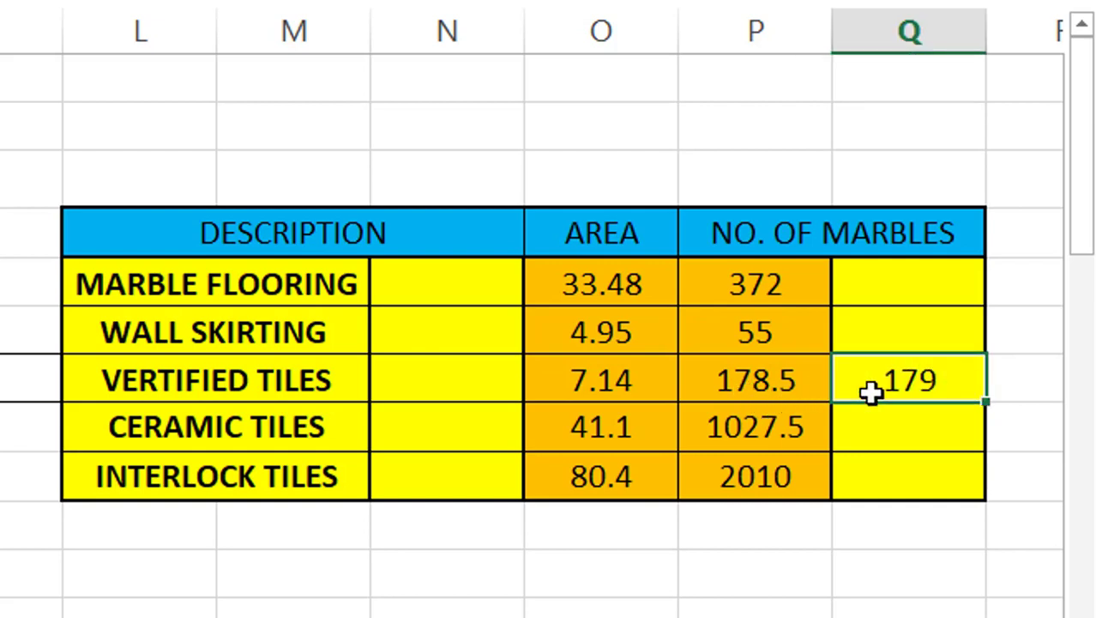
key(Return)
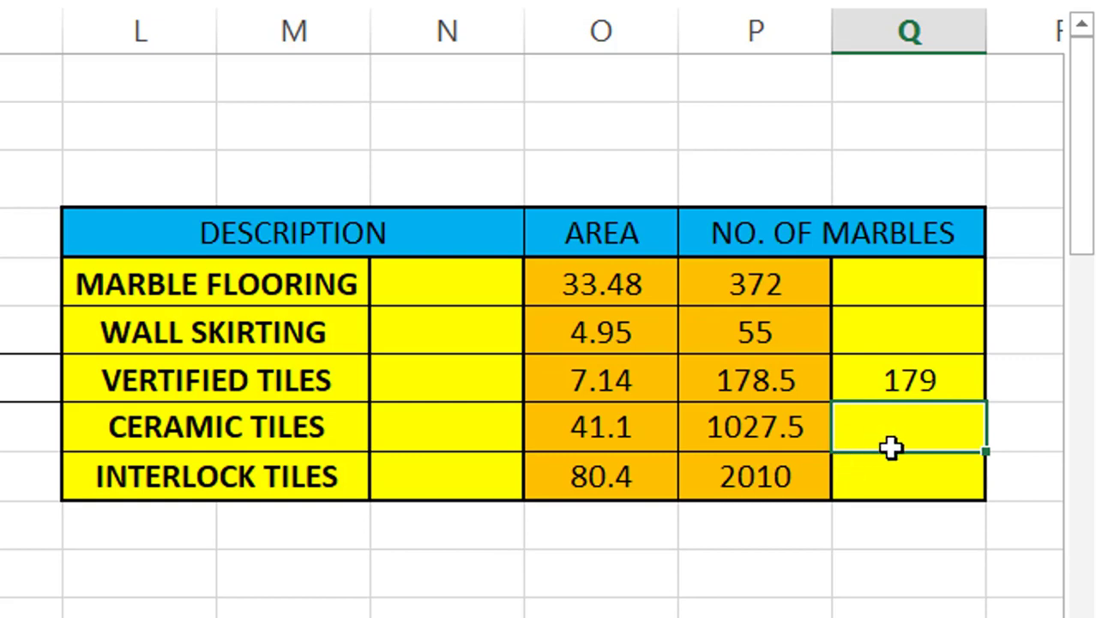
text(1028)
key(Return)
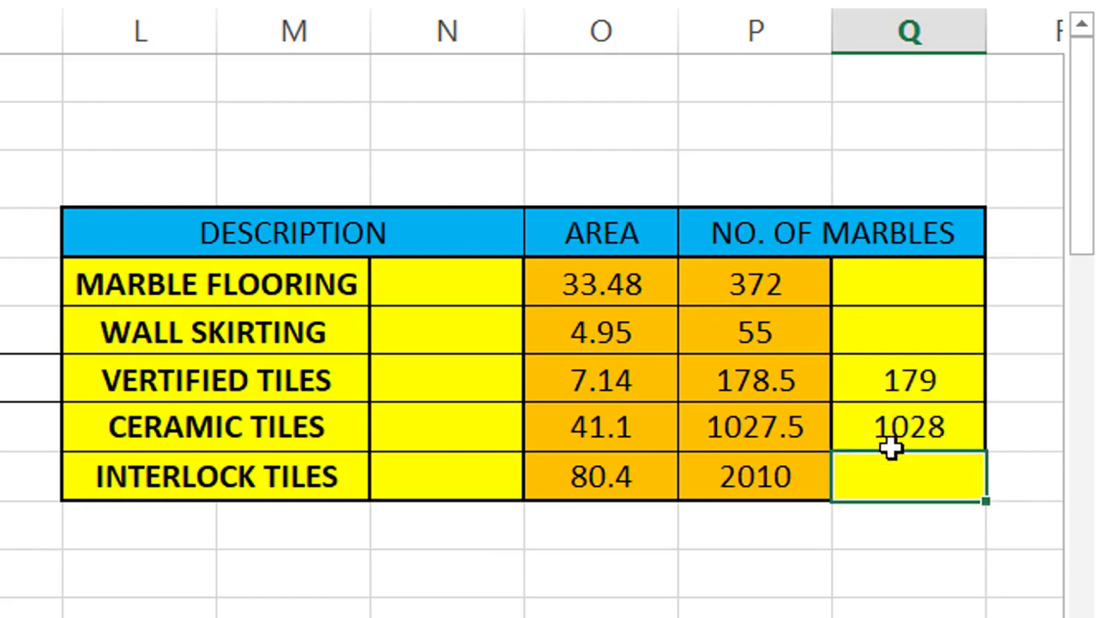